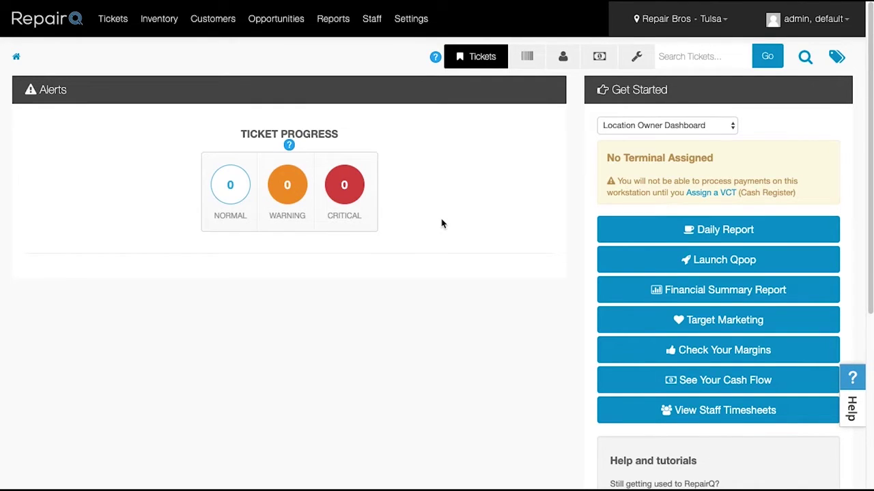
# Step: Go to Company Settings and open the Qsite Embed options
pyautogui.click(403, 32)
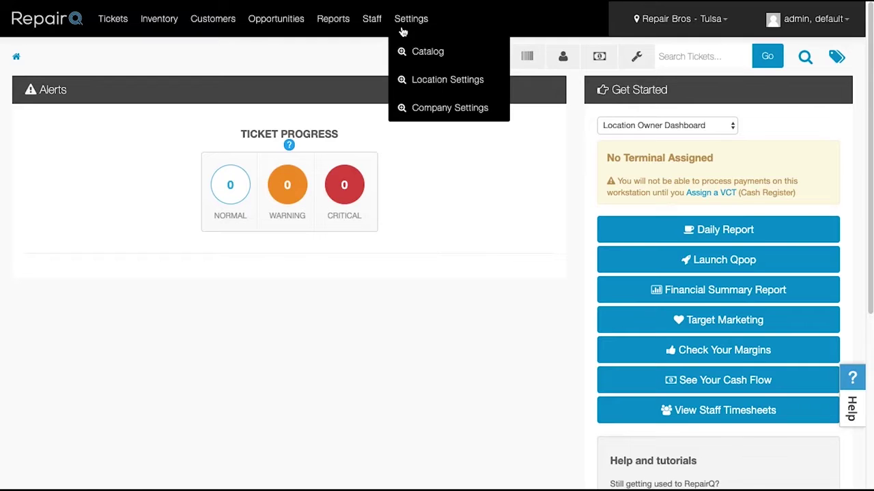
pyautogui.click(431, 111)
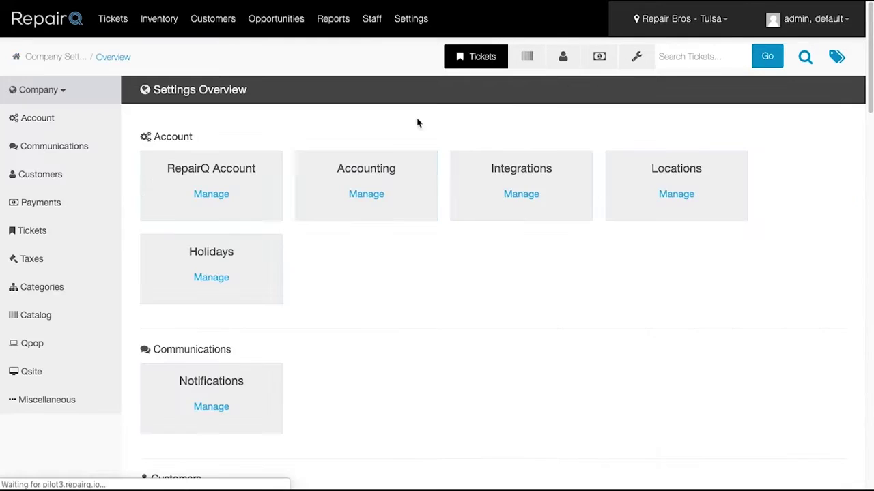
pyautogui.click(42, 374)
pyautogui.scroll(-3, 107, 353)
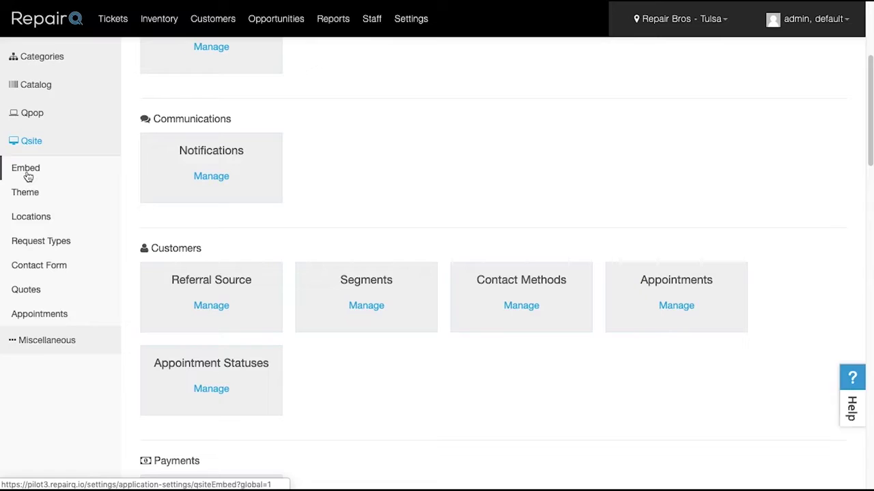
pyautogui.click(27, 176)
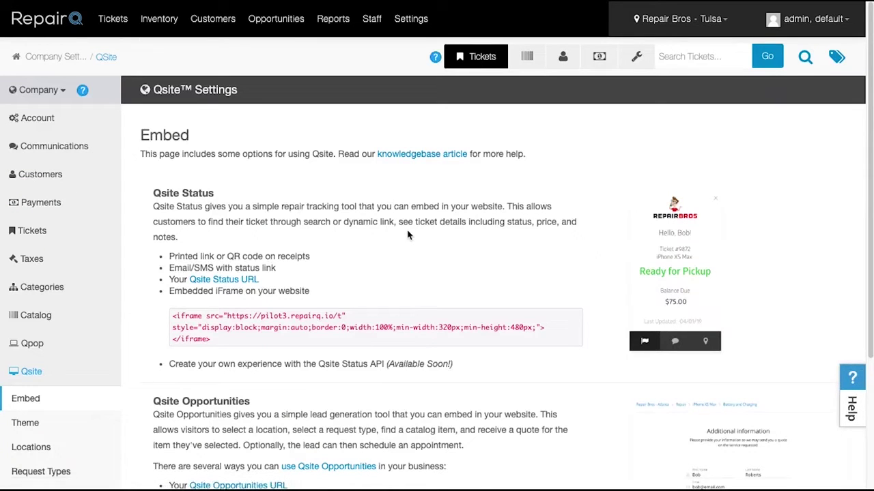
# Step: Copy the Qsite Status iframe embed code
pyautogui.click(307, 330)
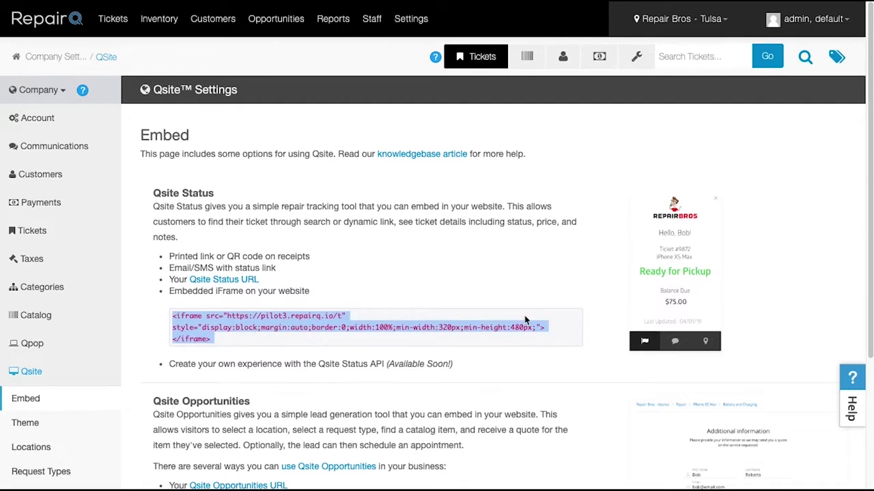
pyautogui.scroll(-1, 525, 319)
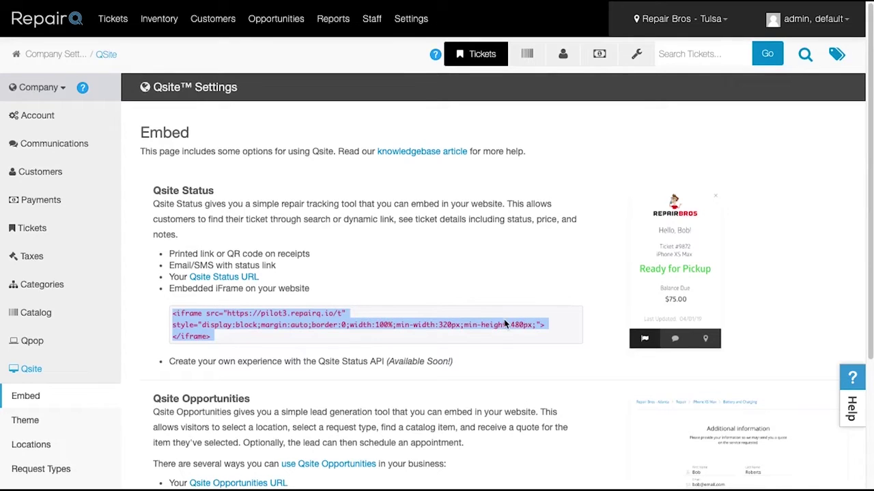
pyautogui.rightClick(503, 331)
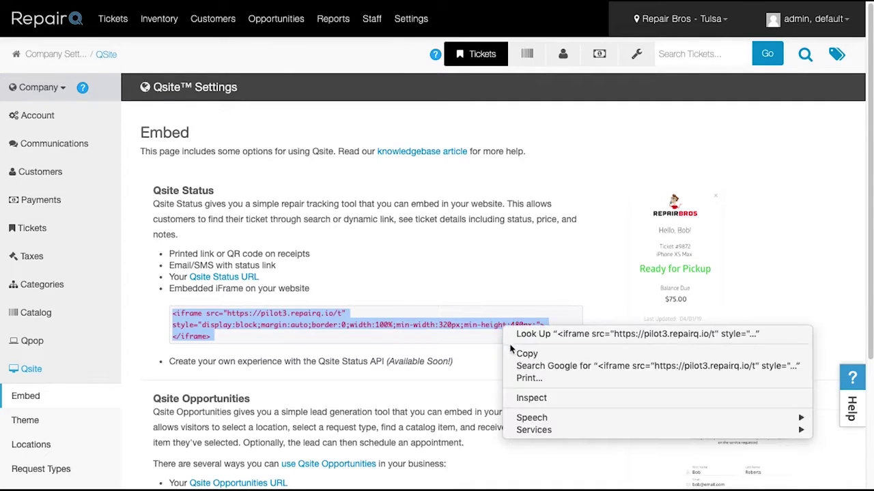
pyautogui.click(511, 356)
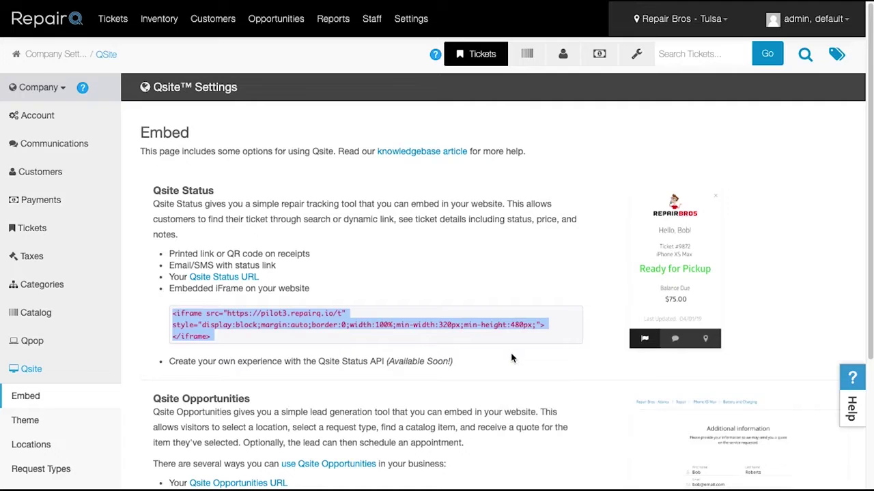
# Step: Copy the Qsite Opportunities iframe embed code
pyautogui.scroll(-5, 511, 358)
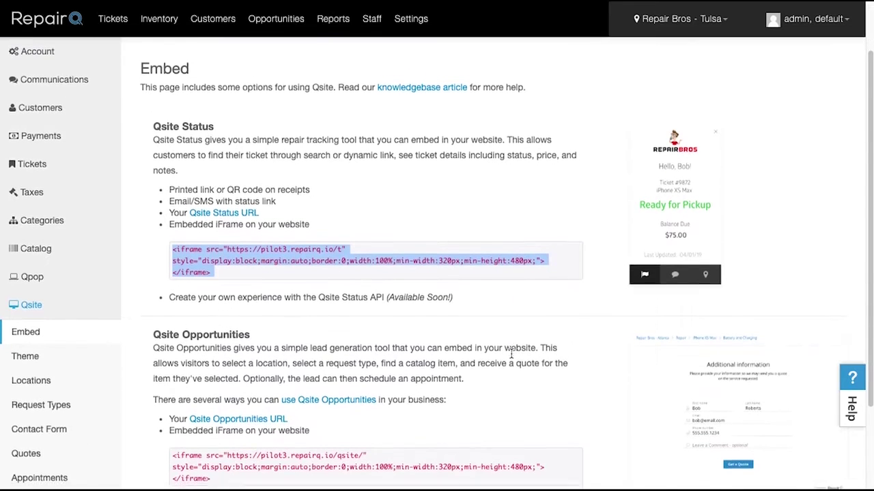
pyautogui.scroll(-1, 511, 354)
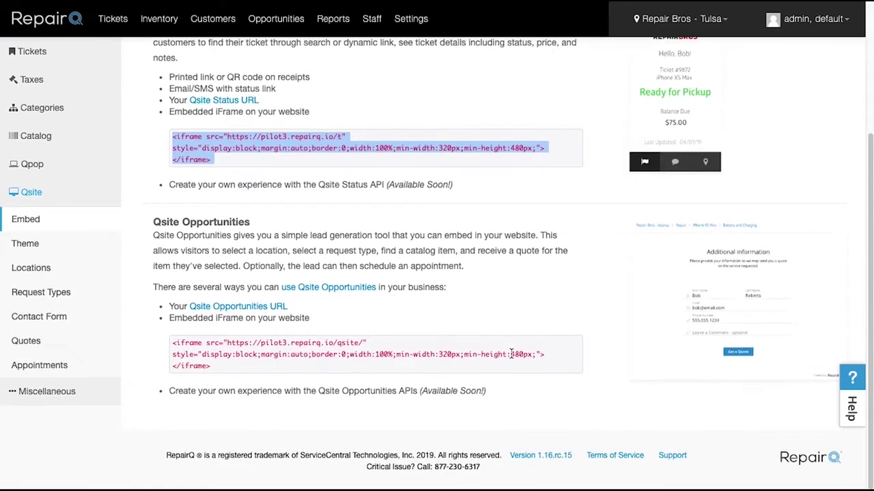
pyautogui.click(396, 355)
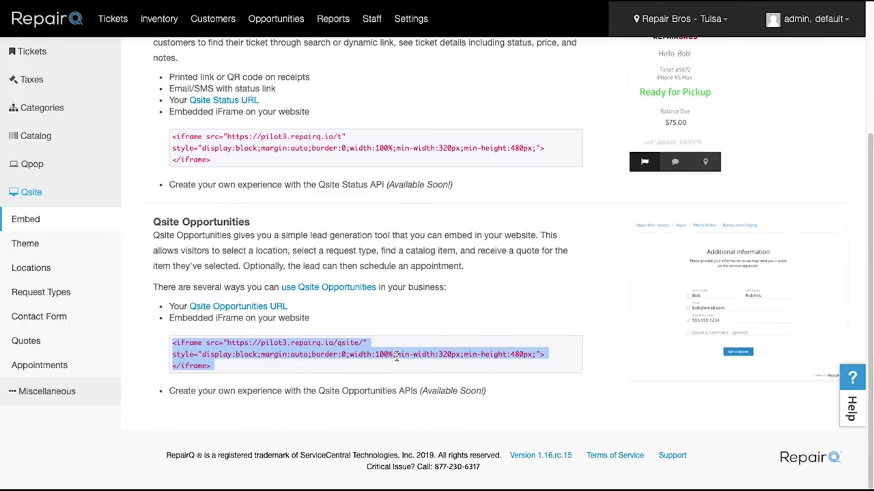
pyautogui.rightClick(396, 355)
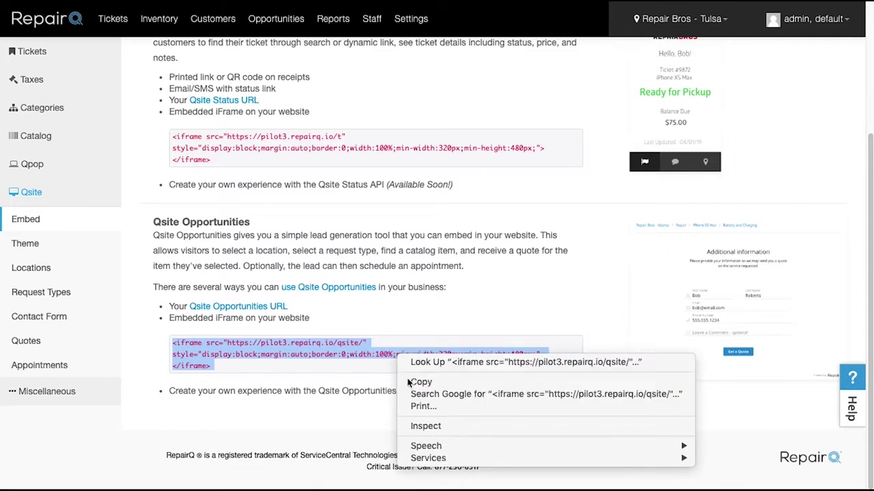
pyautogui.click(417, 382)
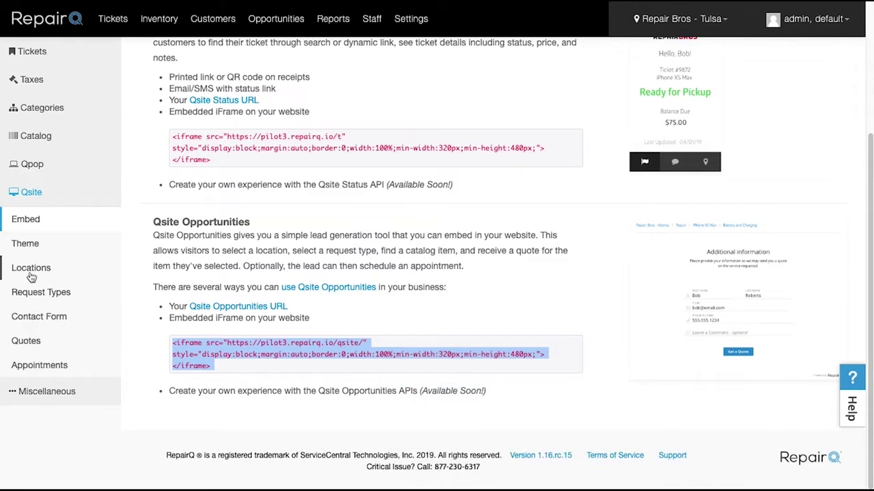
pyautogui.click(28, 248)
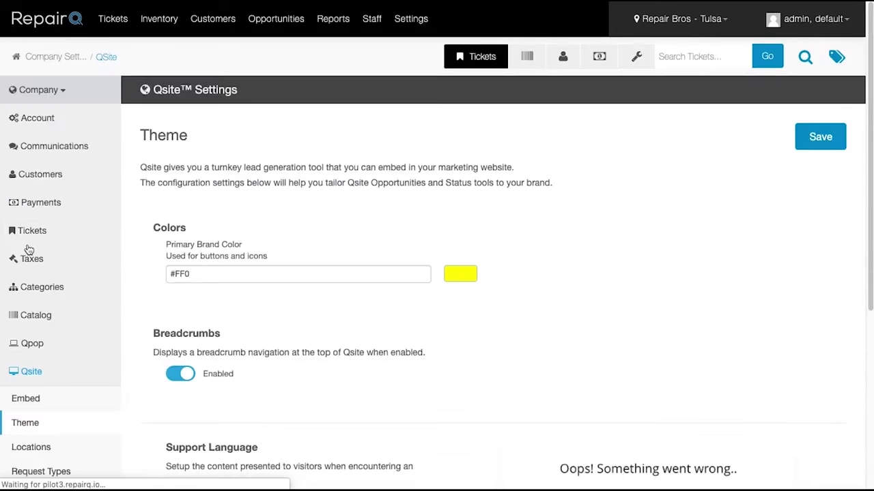
# Step: Look over the Qsite Theme options, starting at the Primary Brand Color field
pyautogui.click(192, 277)
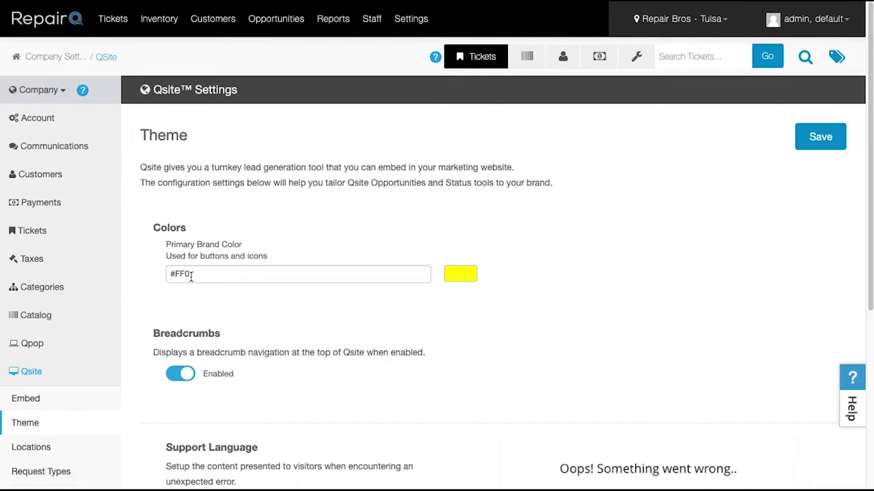
pyautogui.scroll(-2, 386, 303)
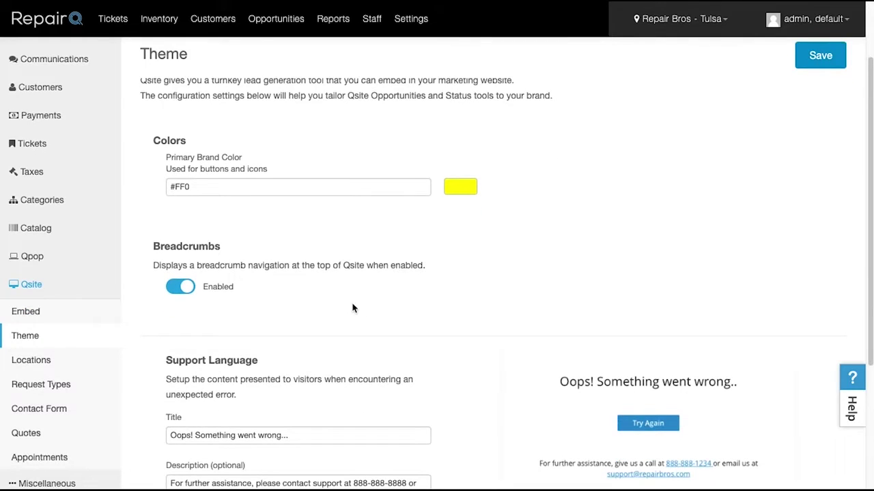
pyautogui.scroll(-4, 353, 307)
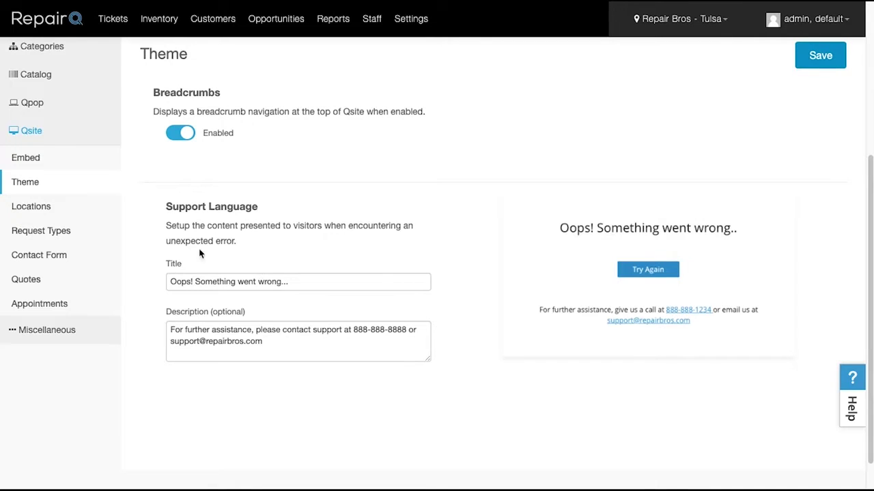
# Step: Open Qsite Locations and scroll to the active Tulsa and Atlanta locations
pyautogui.click(46, 211)
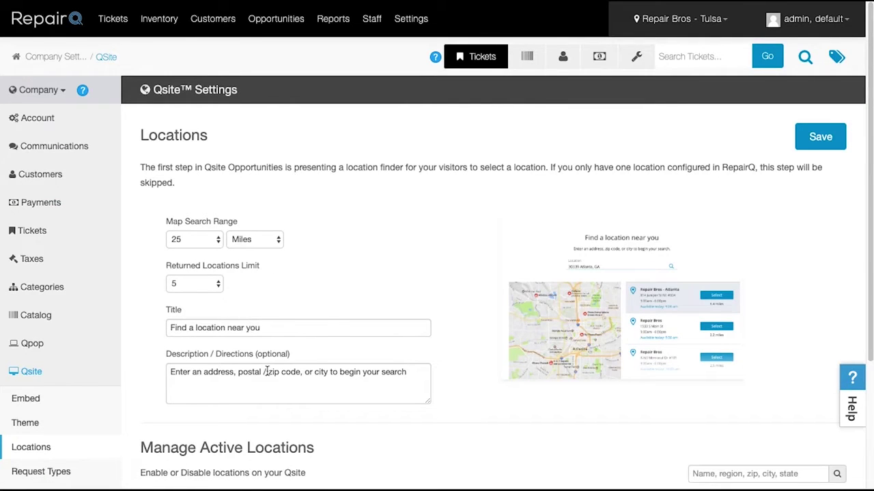
pyautogui.scroll(-4, 390, 357)
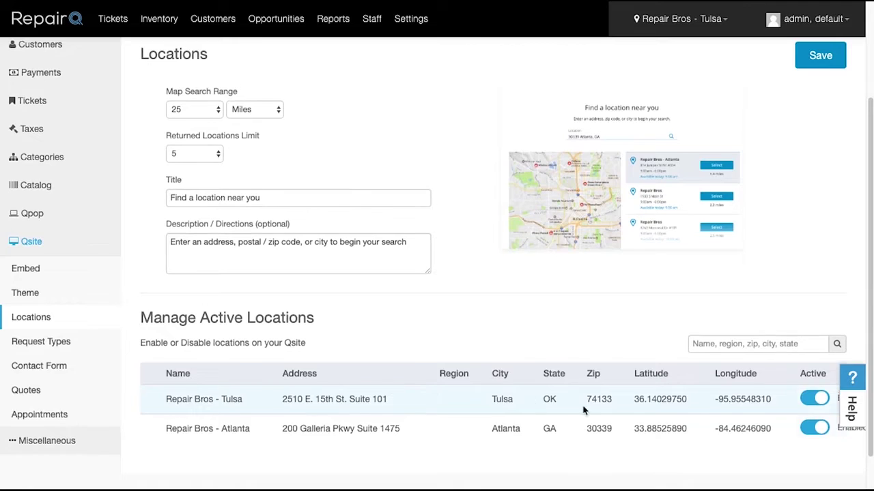
pyautogui.scroll(-1, 812, 430)
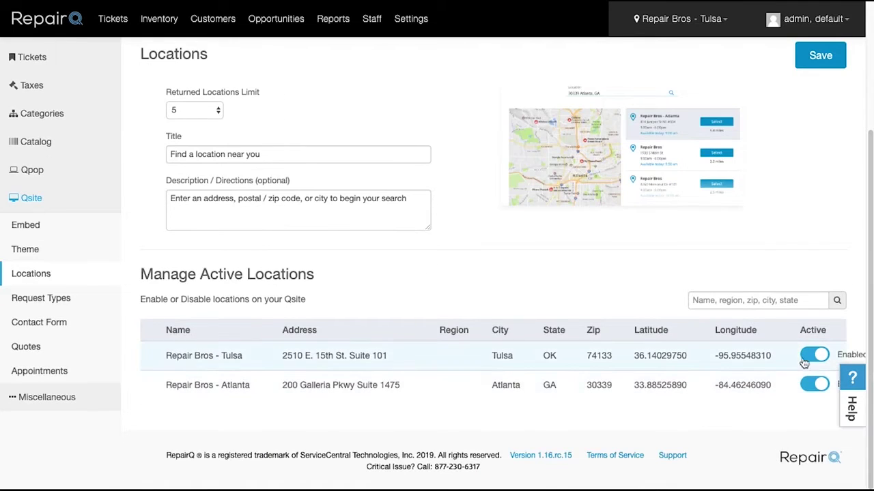
# Step: Open the Qsite Service Request Types settings and scroll through its options
pyautogui.click(59, 298)
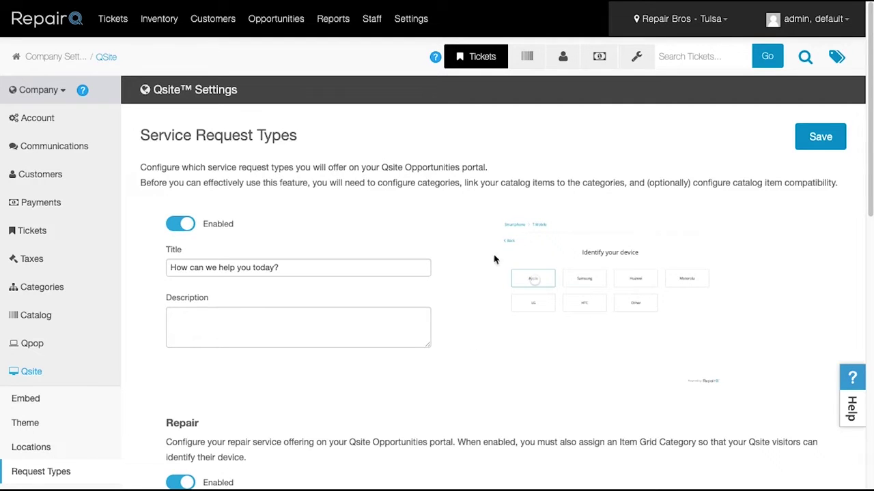
pyautogui.scroll(-1, 629, 333)
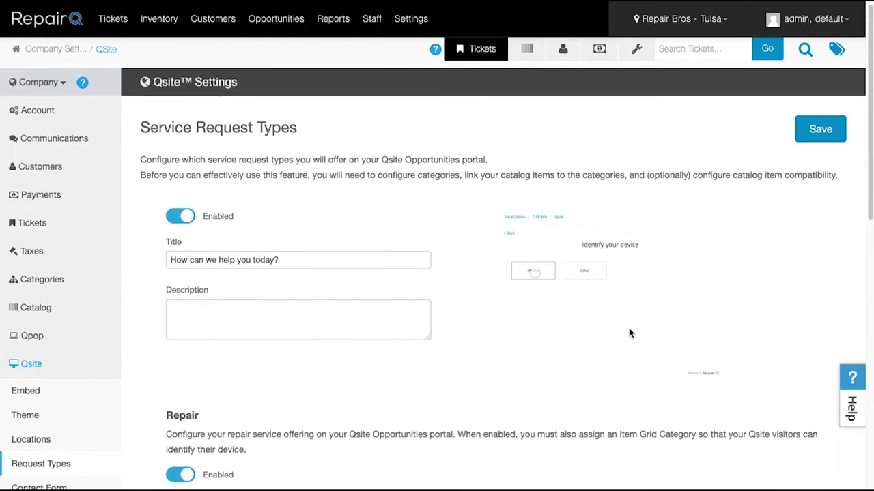
pyautogui.scroll(-1, 630, 333)
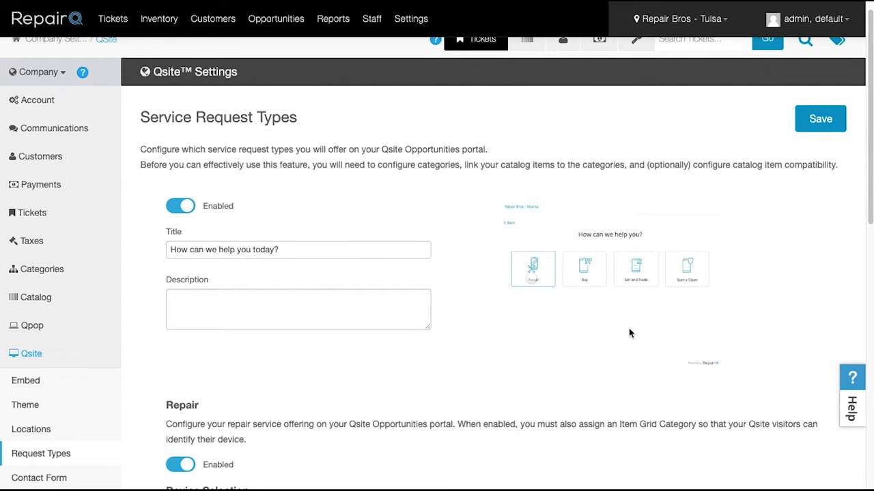
pyautogui.scroll(-3, 629, 334)
pyautogui.scroll(1, 629, 333)
pyautogui.scroll(-5, 630, 333)
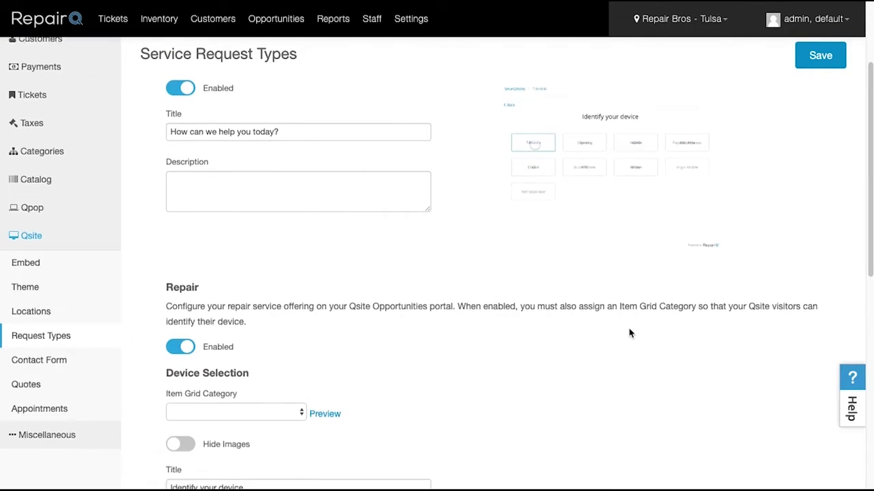
pyautogui.scroll(-1, 630, 333)
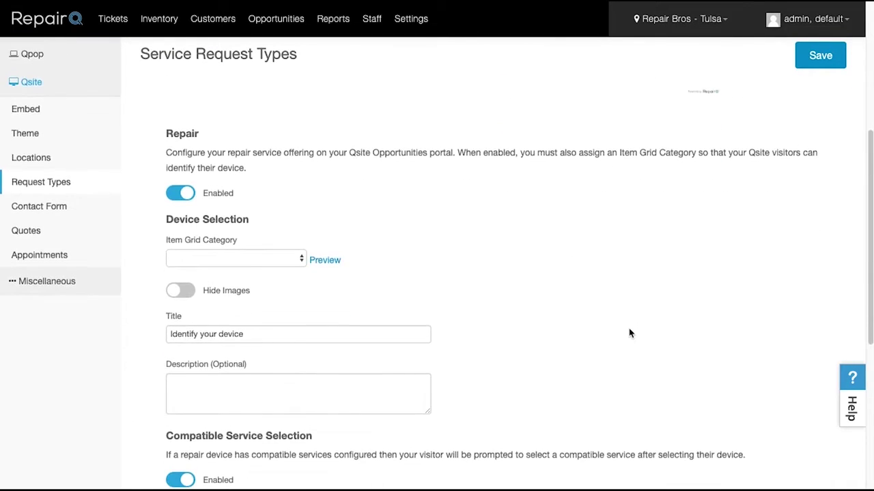
# Step: Set the item grid category to Repairable Devices, preview the decision tree, and enable device images
pyautogui.click(214, 254)
pyautogui.click(213, 266)
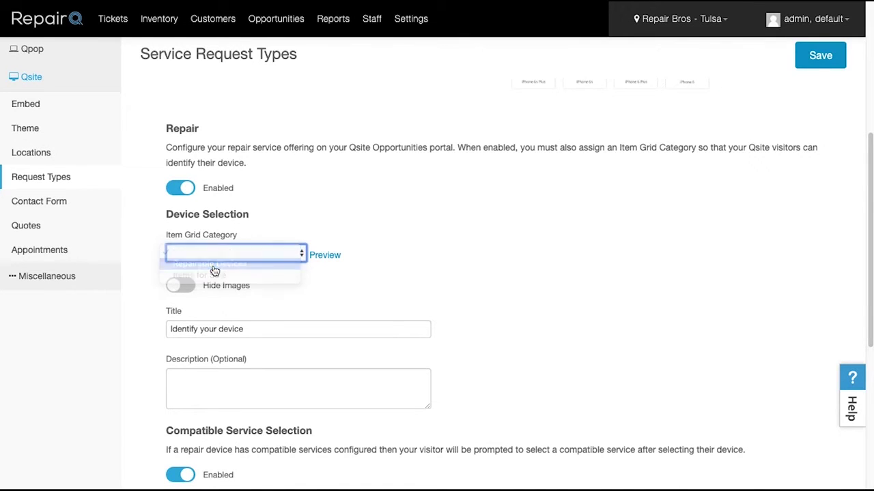
pyautogui.click(322, 255)
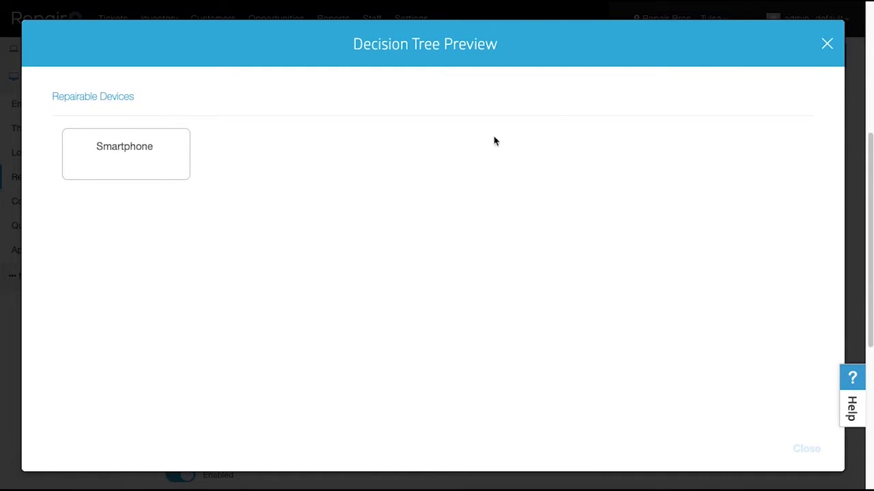
pyautogui.click(828, 46)
pyautogui.scroll(-1, 546, 181)
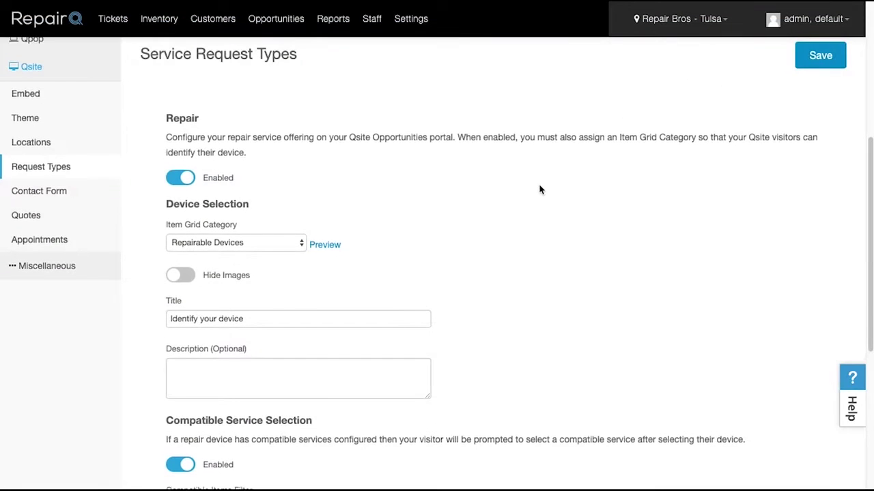
pyautogui.click(183, 276)
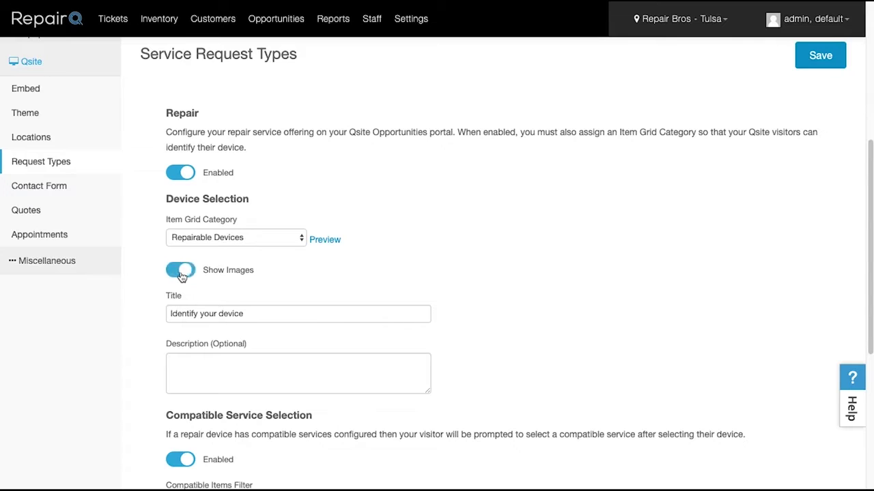
pyautogui.scroll(-2, 352, 280)
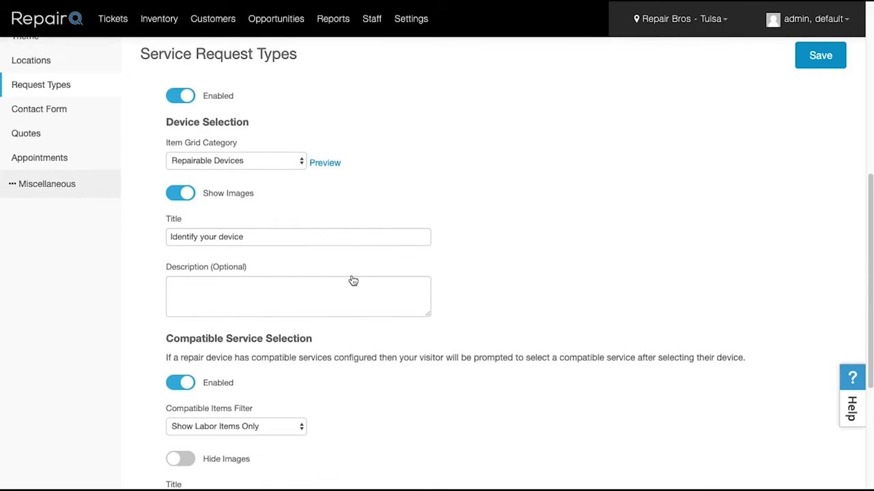
pyautogui.scroll(-4, 417, 279)
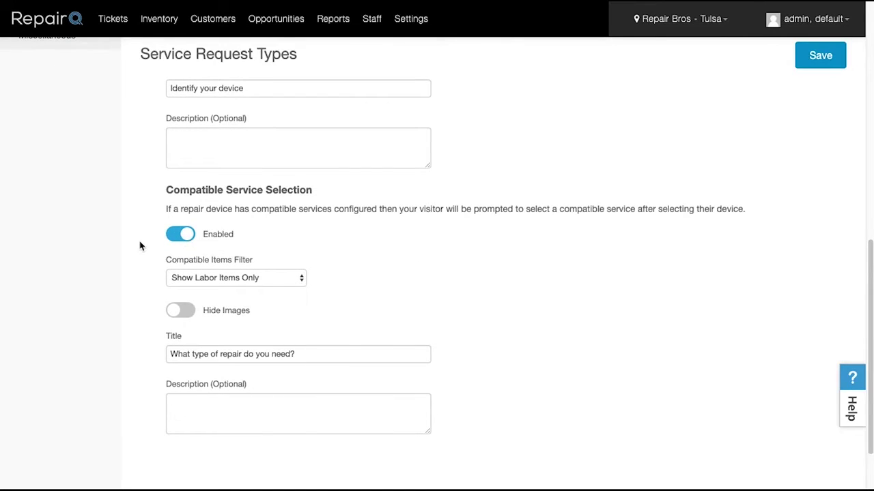
# Step: Re-enable compatible service selection with the 'Show Labor Items Only' filter and save
pyautogui.click(176, 237)
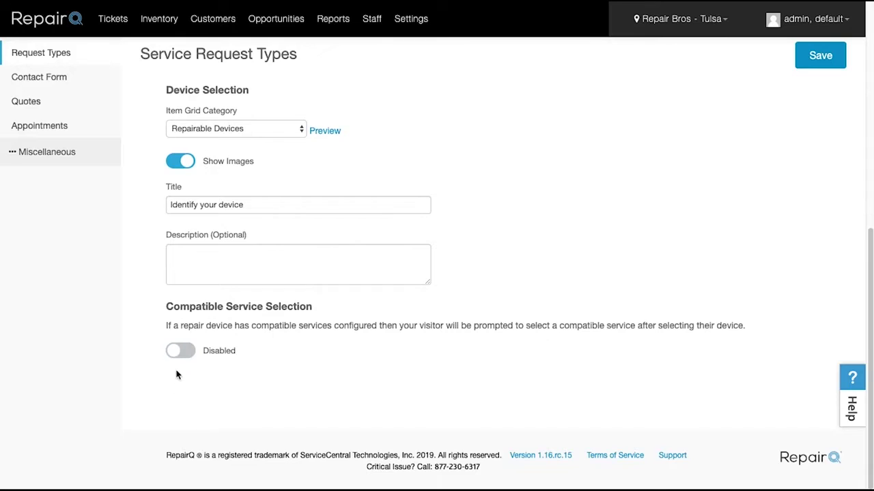
pyautogui.click(181, 351)
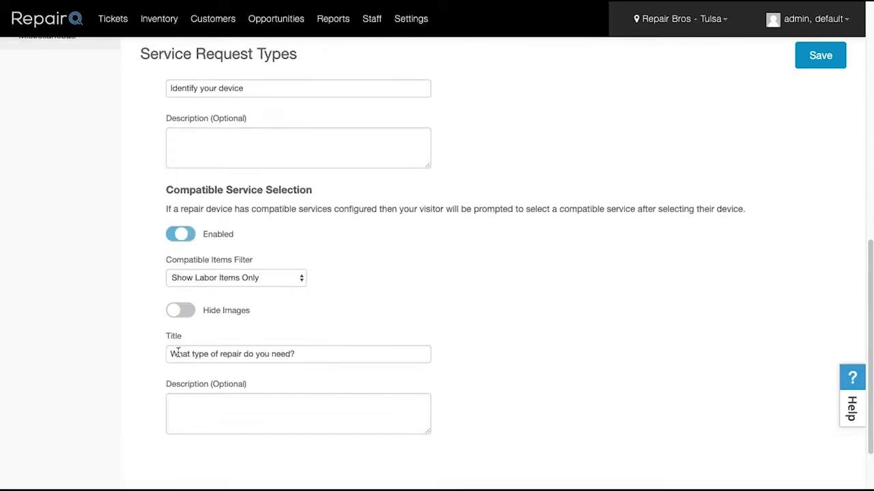
pyautogui.click(267, 277)
pyautogui.click(226, 312)
pyautogui.click(827, 66)
pyautogui.scroll(4, 273, 250)
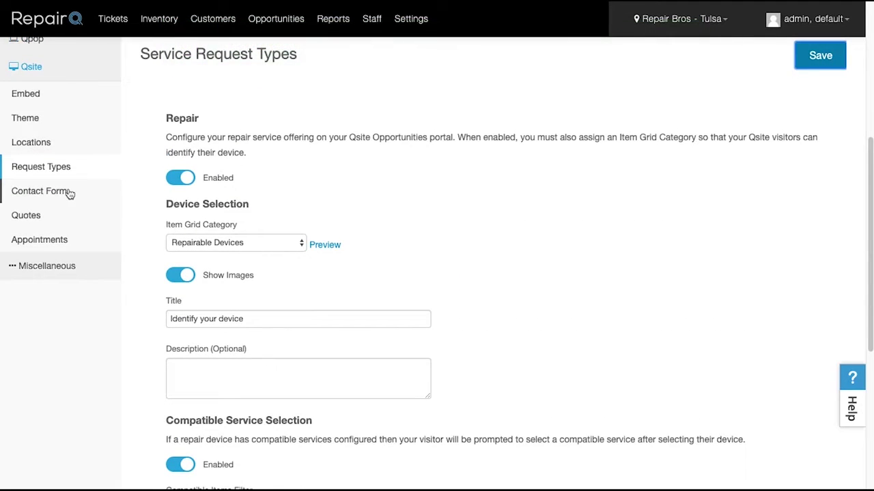
# Step: In Qsite Quotes, switch Show Prices on and back to Hide Prices, then save
pyautogui.click(68, 191)
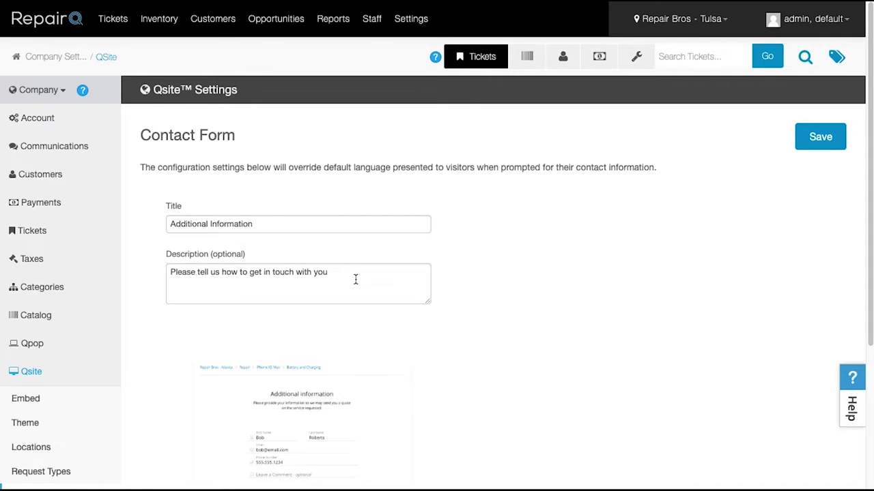
pyautogui.scroll(-3, 355, 279)
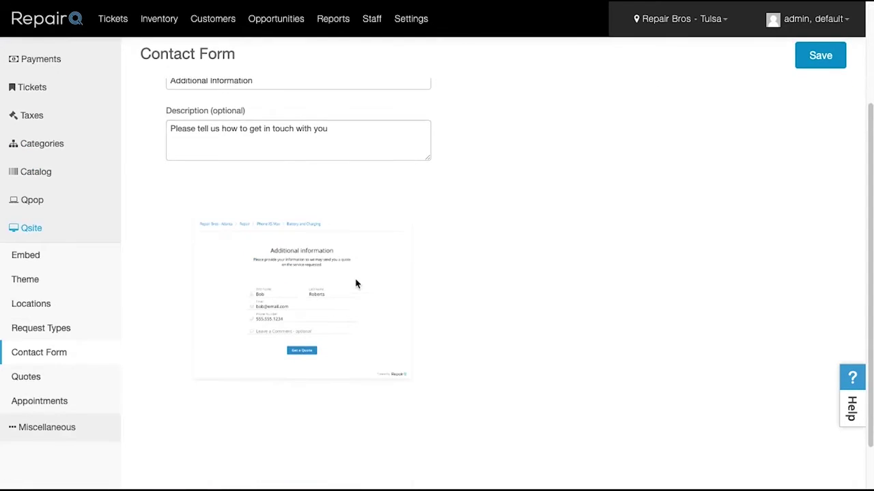
pyautogui.click(27, 377)
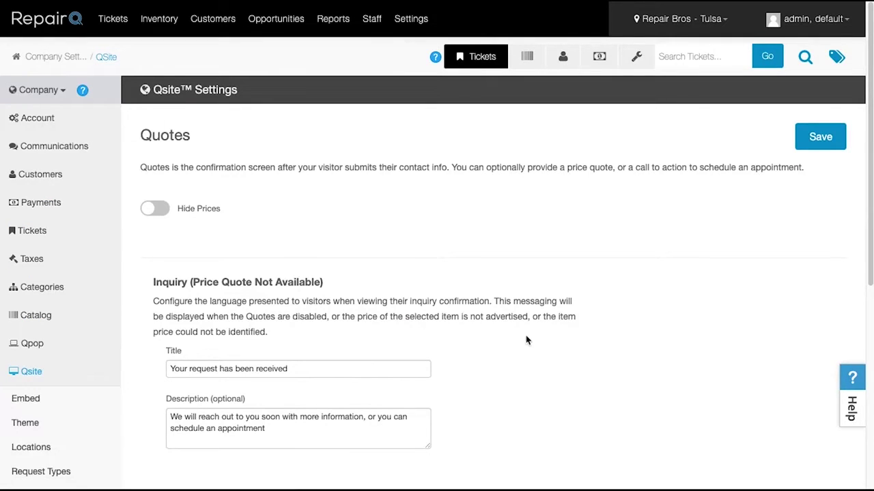
pyautogui.click(164, 212)
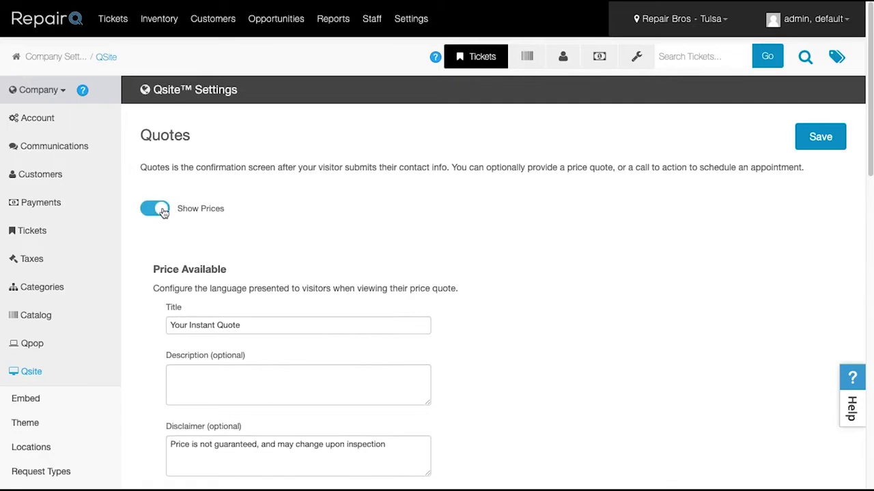
pyautogui.scroll(-2, 279, 237)
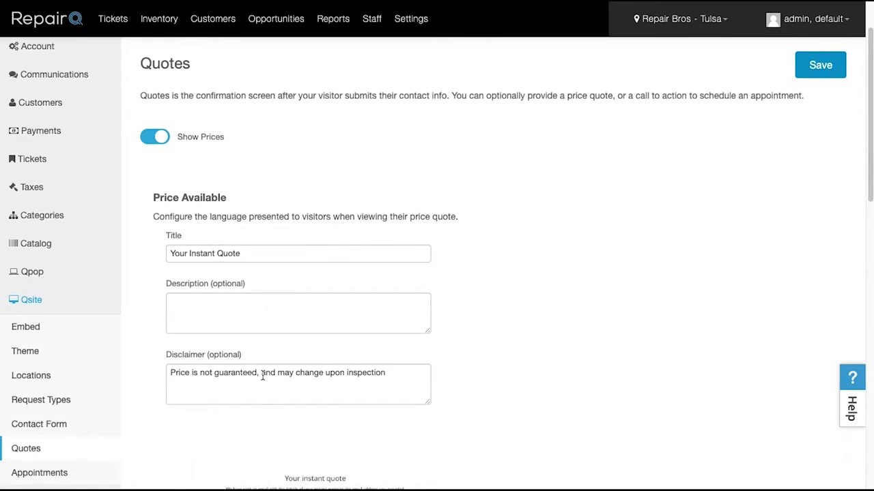
pyautogui.click(152, 144)
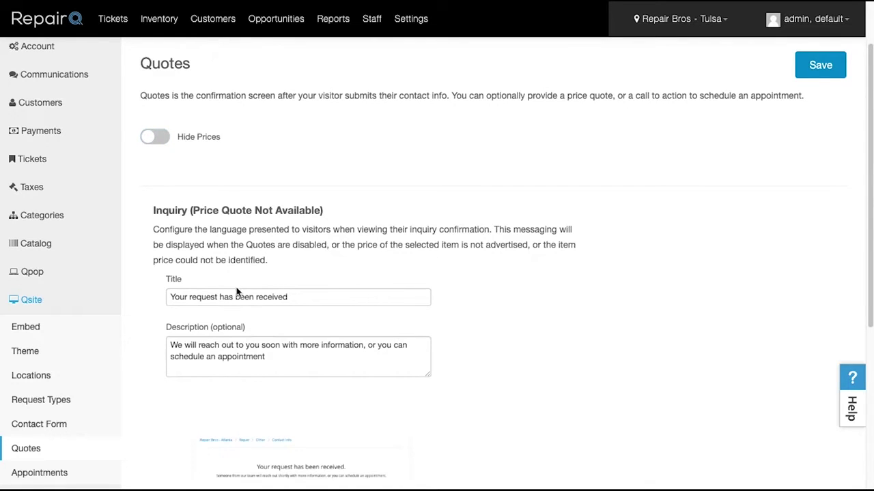
pyautogui.click(795, 63)
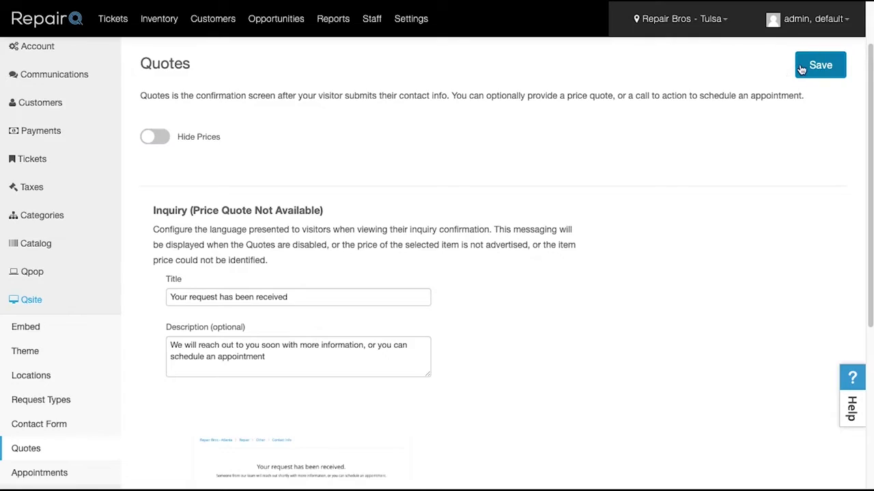
pyautogui.scroll(-2, 86, 421)
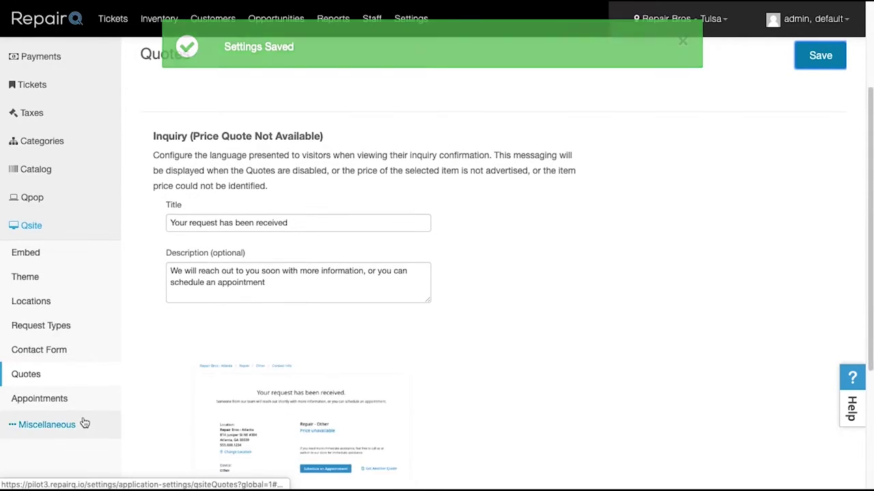
# Step: Switch Qsite Appointments scheduling from Enabled to Disabled
pyautogui.click(49, 404)
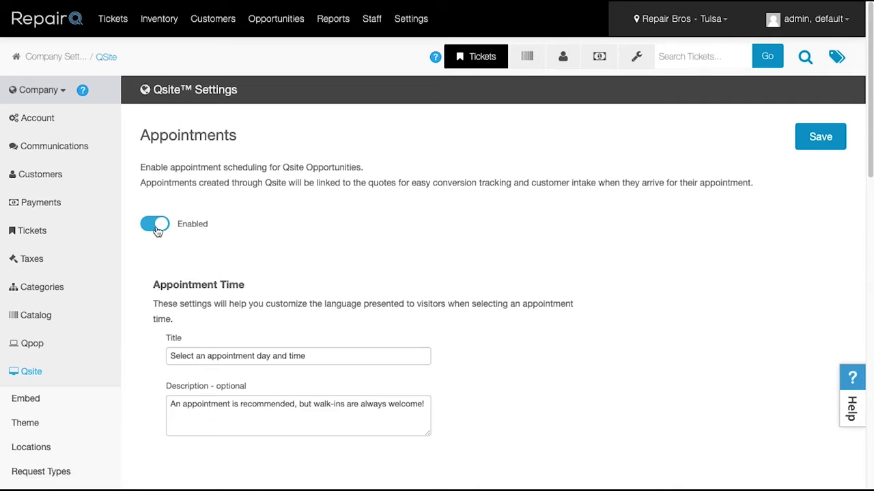
pyautogui.scroll(-1, 379, 340)
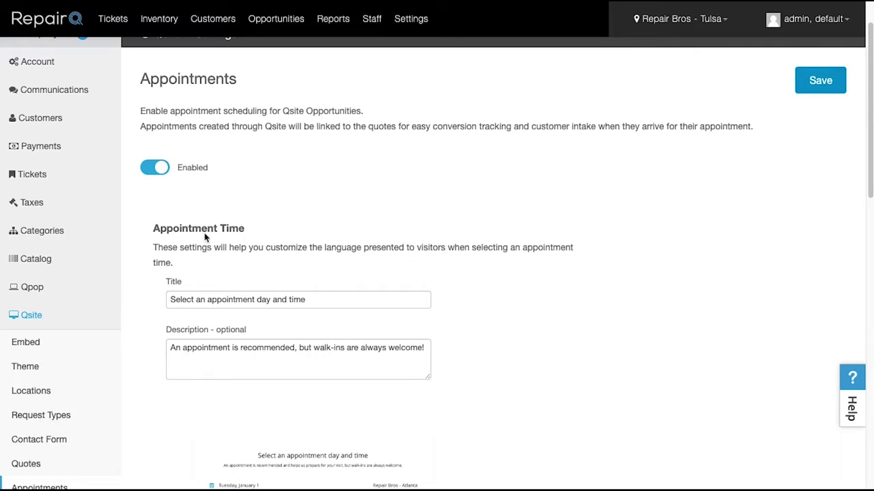
pyautogui.click(153, 171)
# Step: Search locations for 'tulsa, ok' and select Repair Bros - Tulsa
pyautogui.click(58, 93)
pyautogui.click(44, 118)
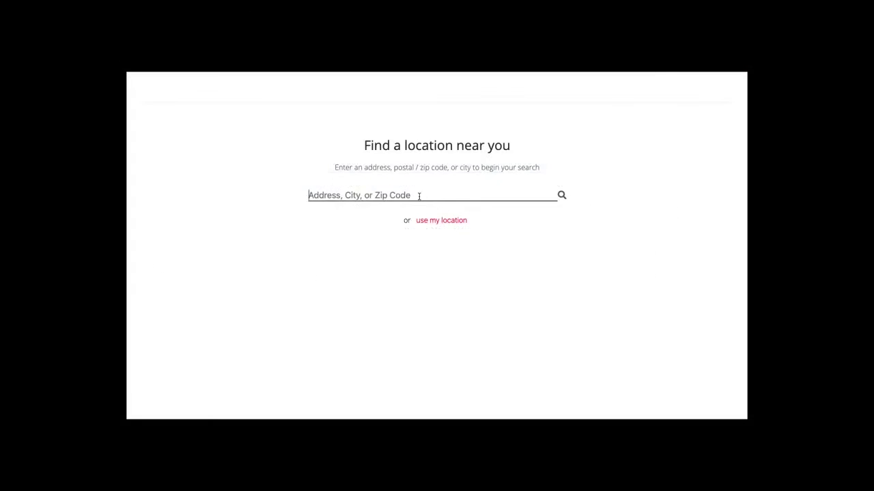
pyautogui.write('tulsa, ok')
pyautogui.press('Down')
pyautogui.press('Return')
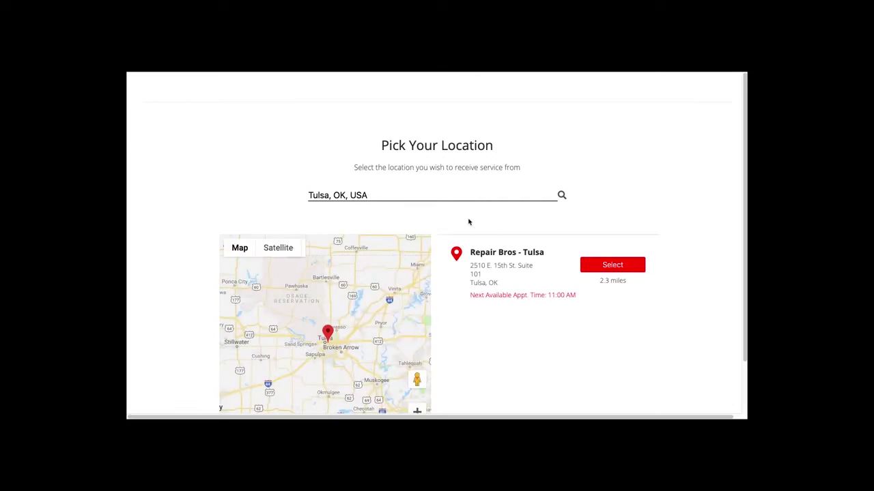
pyautogui.click(622, 269)
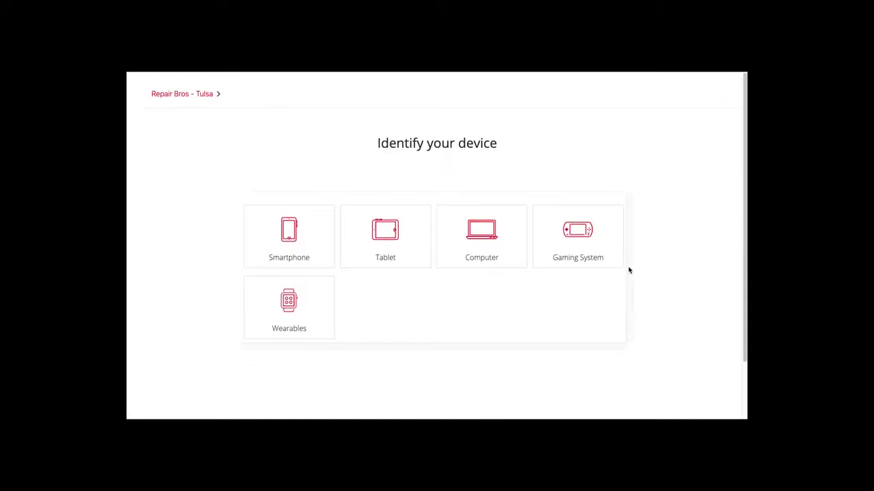
# Step: Choose a black Samsung Galaxy S10 smartphone and the LCD / Digitizer Replacement repair
pyautogui.click(302, 253)
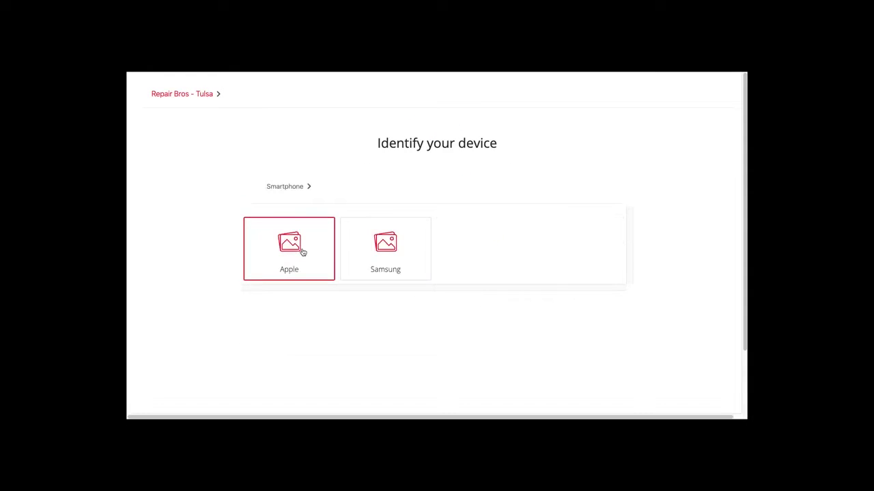
pyautogui.click(383, 251)
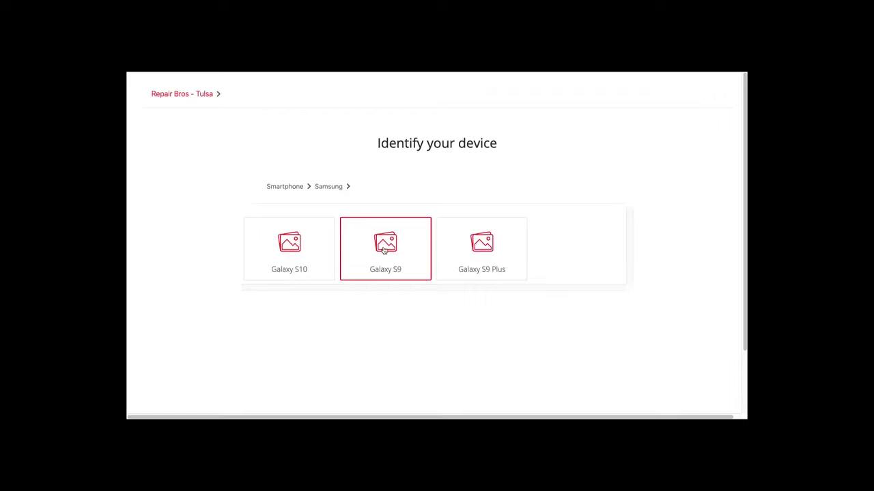
pyautogui.click(284, 254)
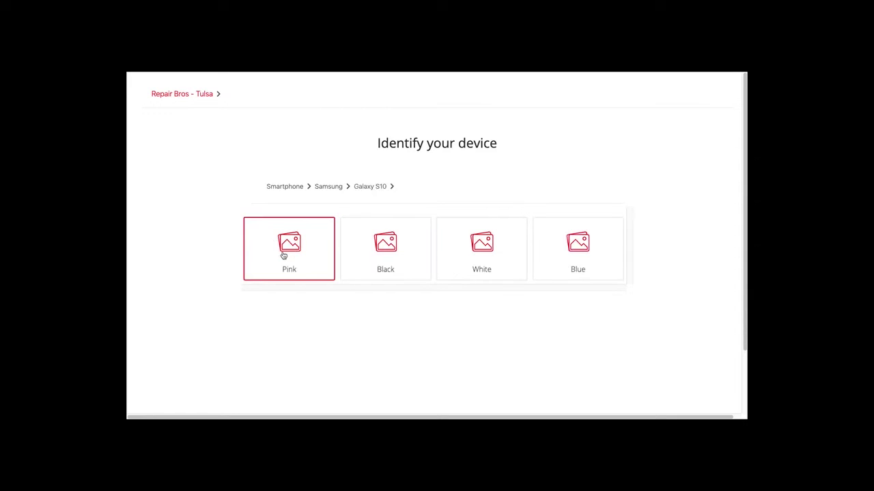
pyautogui.click(378, 247)
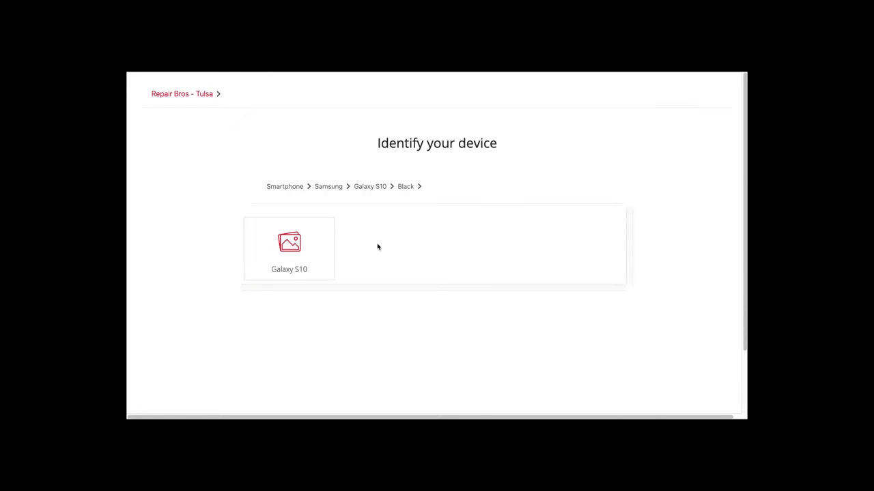
pyautogui.click(295, 252)
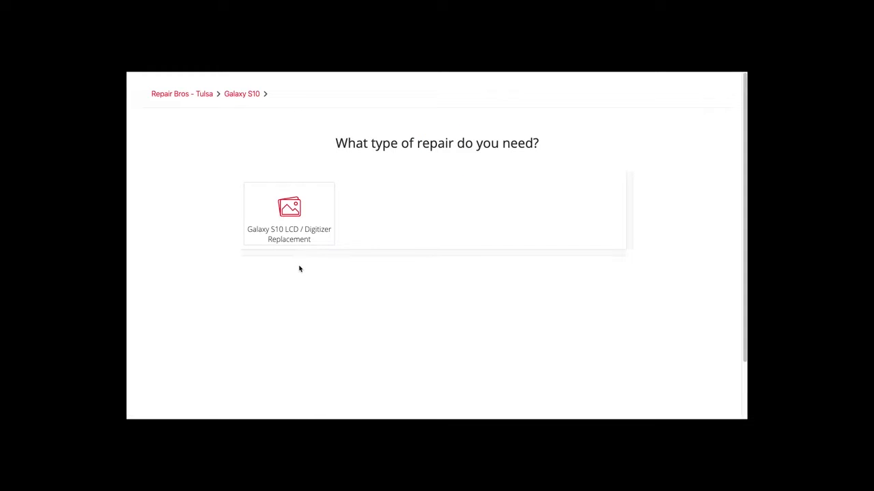
pyautogui.click(289, 233)
# Step: Enter the customer's name, e-mail, phone and 'broken screen' description, then request a quote
pyautogui.click(316, 216)
pyautogui.write('Dwayne')
pyautogui.press('Tab')
pyautogui.write('Johnson')
pyautogui.press('Tab')
pyautogui.press('Tab')
pyautogui.write('123-123-1234')
pyautogui.press('Tab')
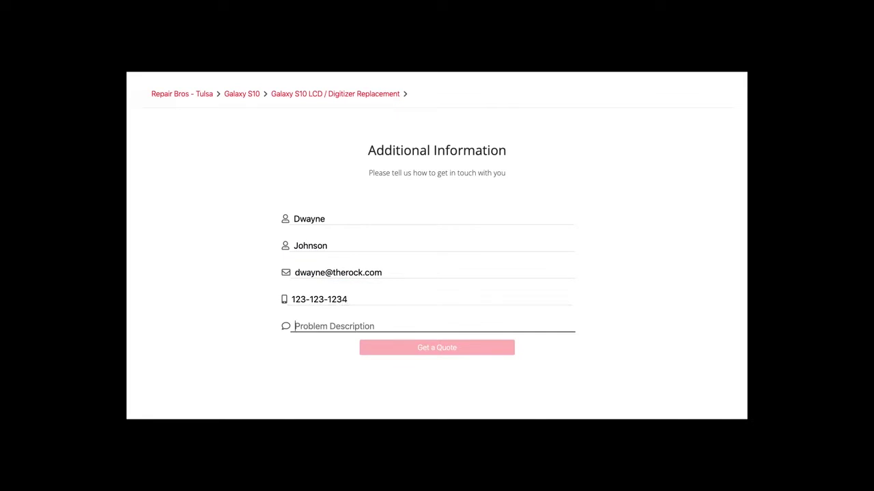
pyautogui.write('broken screen')
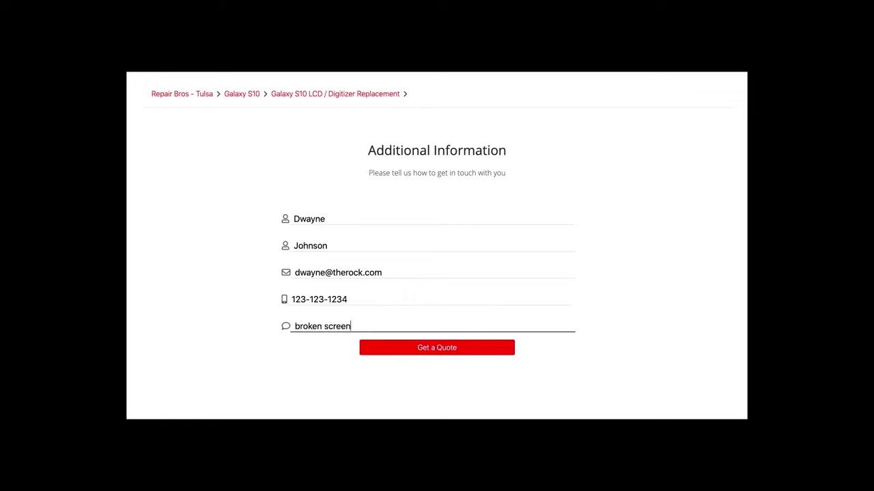
pyautogui.click(420, 349)
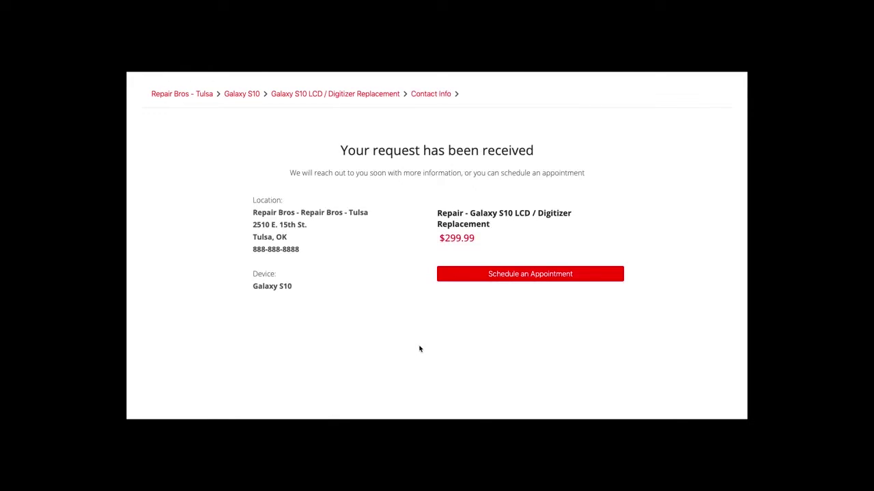
# Step: Schedule and confirm a 4:15 PM appointment for the repair
pyautogui.click(501, 274)
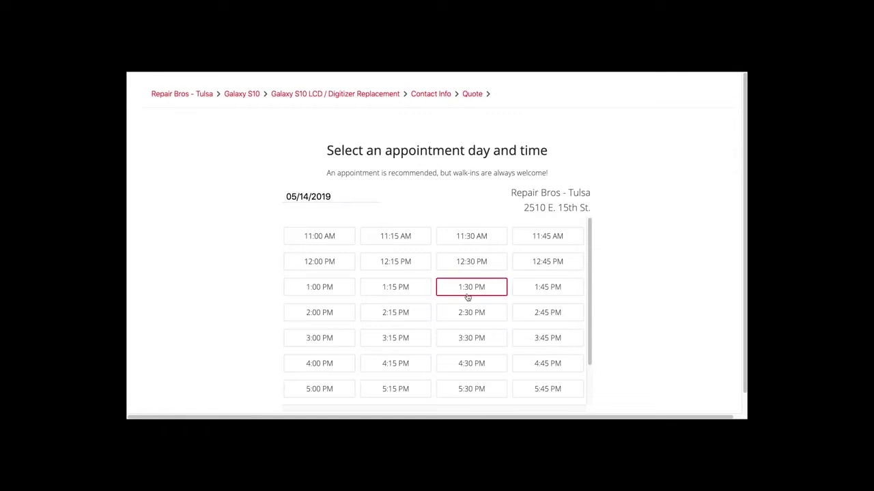
pyautogui.click(407, 365)
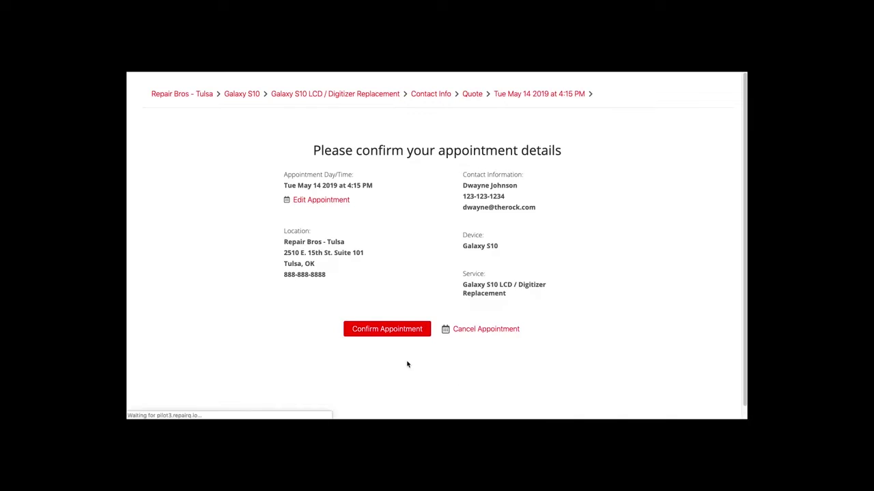
pyautogui.click(388, 330)
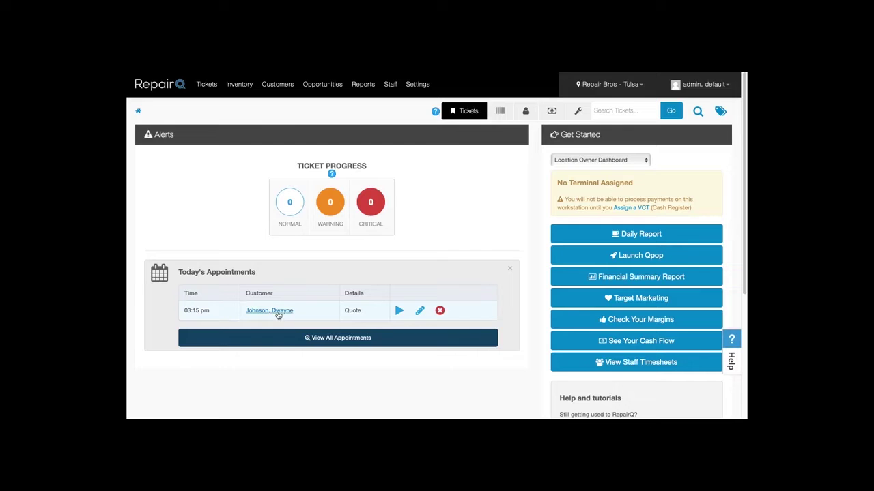
# Step: Reopen and save today's appointment, then view quote #29 from the quotes page
pyautogui.click(419, 311)
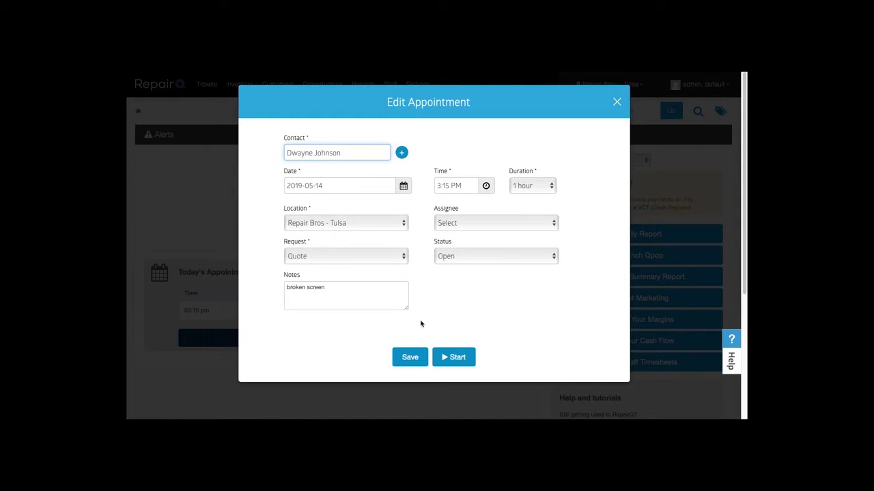
pyautogui.click(413, 353)
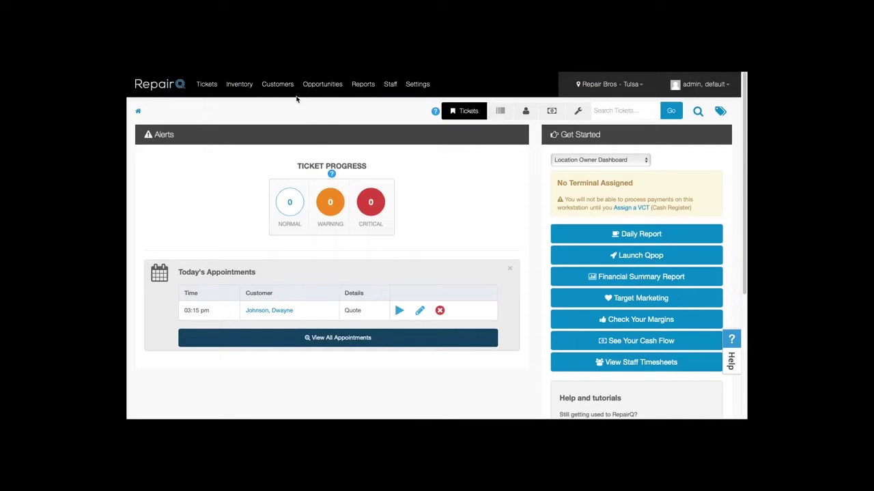
pyautogui.moveTo(326, 92)
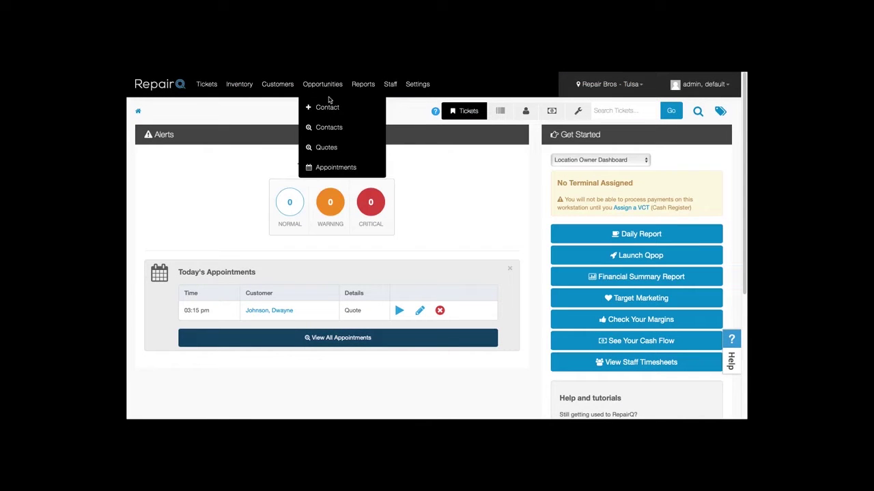
pyautogui.click(327, 147)
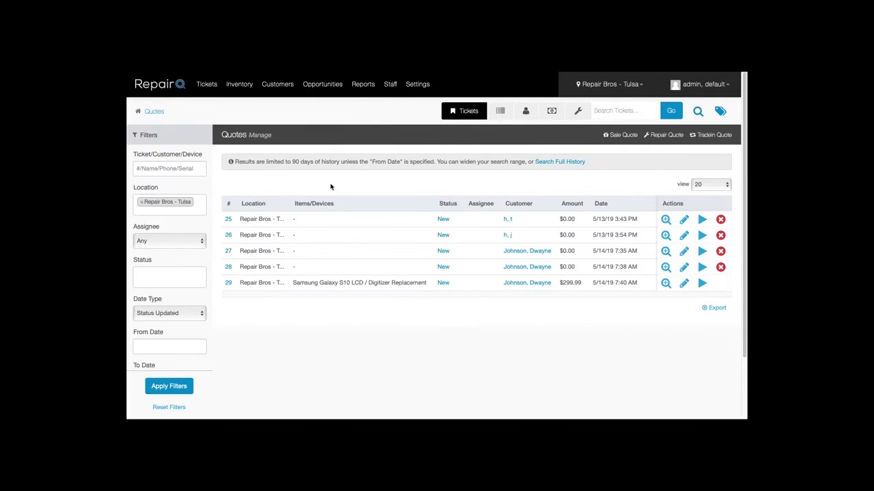
pyautogui.click(665, 284)
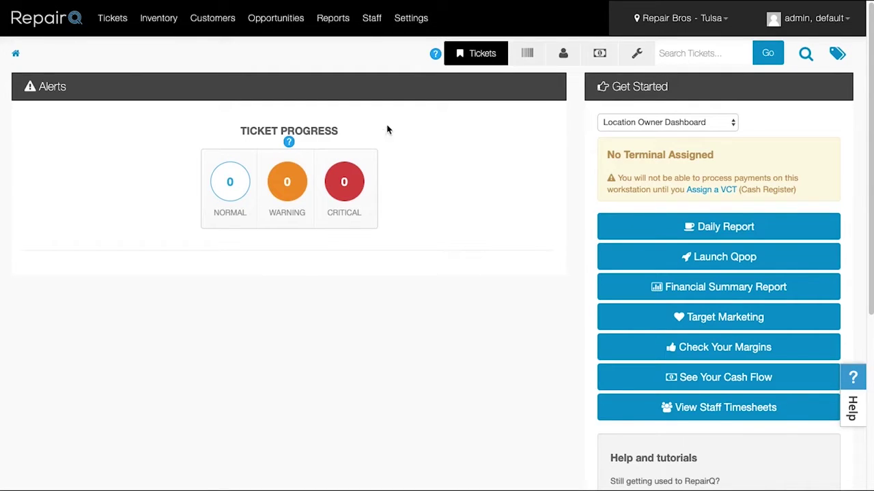
# Step: Open Catalog > Item Grids from the Company Settings sidebar
pyautogui.click(421, 18)
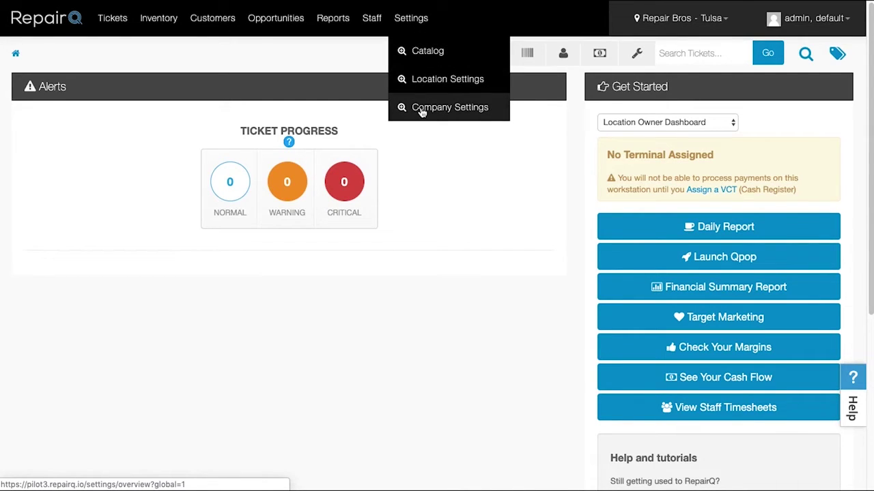
pyautogui.click(418, 111)
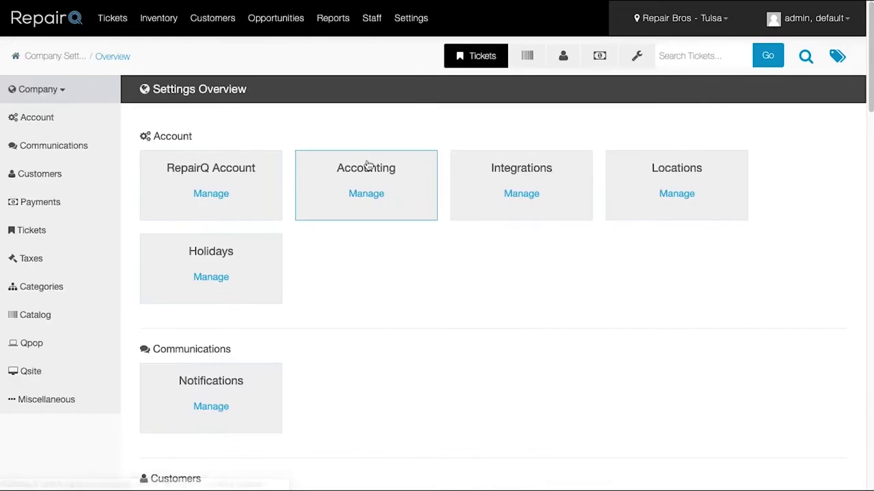
pyautogui.click(46, 319)
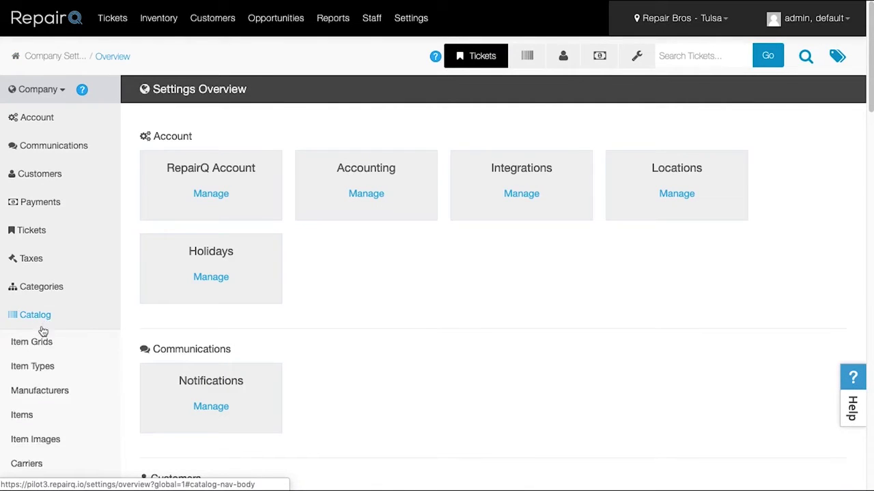
pyautogui.click(38, 345)
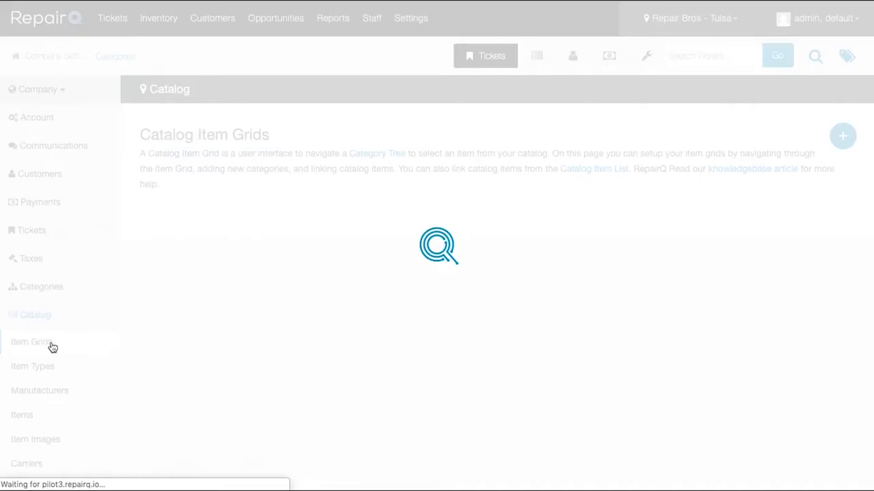
pyautogui.scroll(-2, 558, 241)
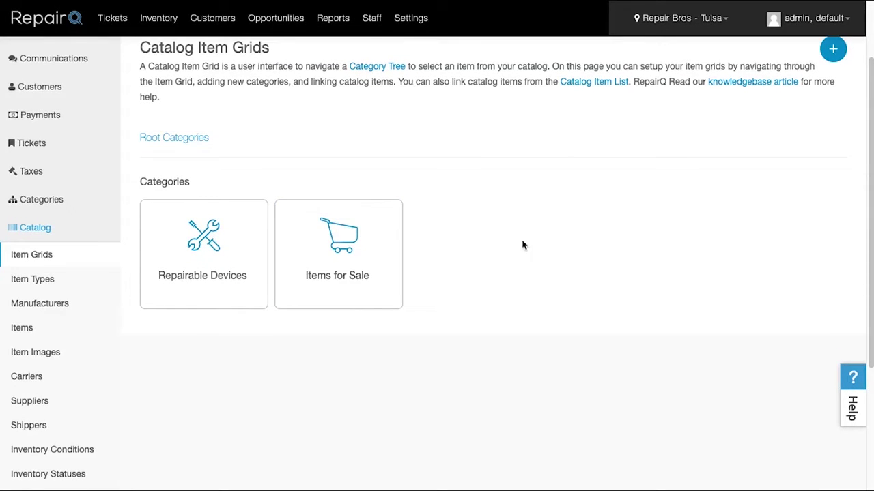
# Step: Browse into Repairable Devices > Smartphone > Apple
pyautogui.click(209, 262)
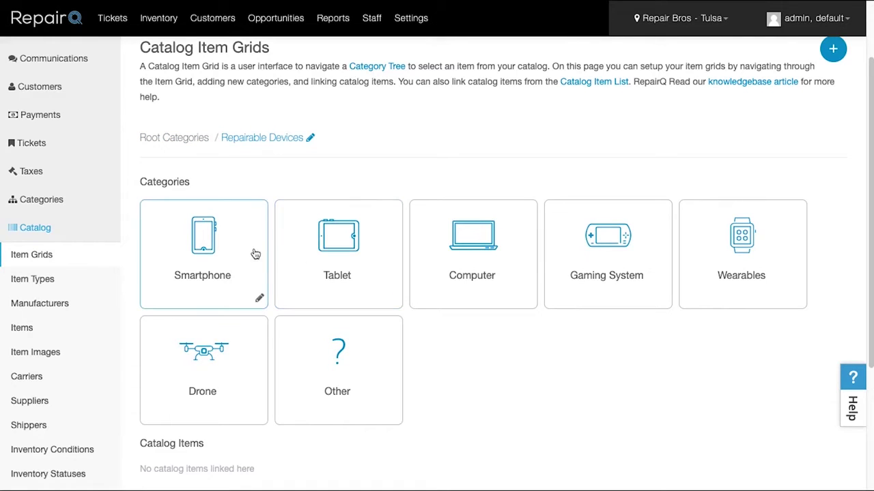
pyautogui.click(209, 253)
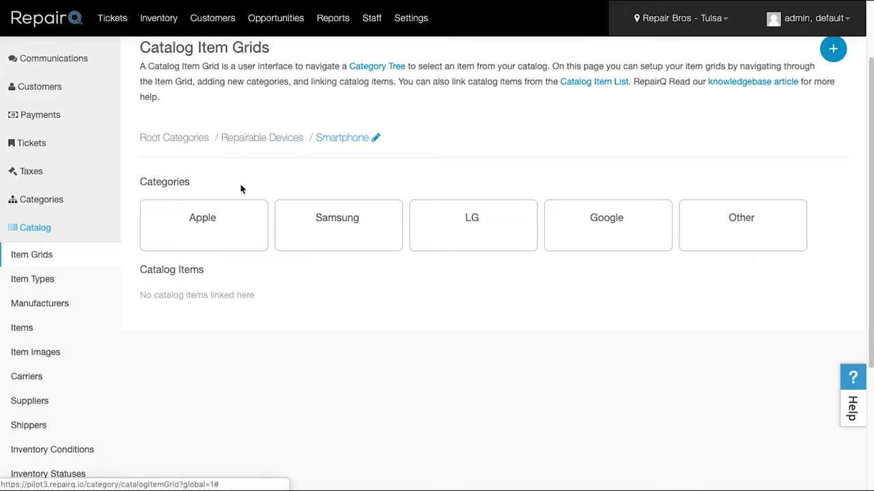
pyautogui.click(225, 218)
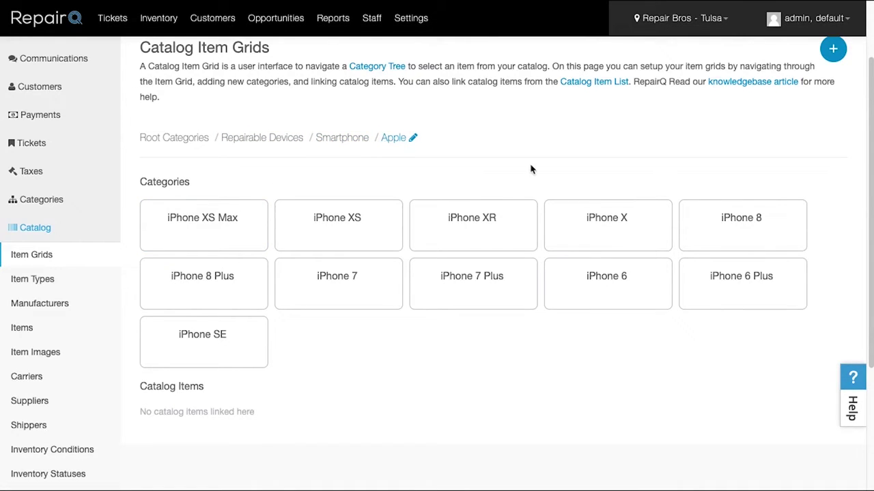
pyautogui.scroll(1, 548, 168)
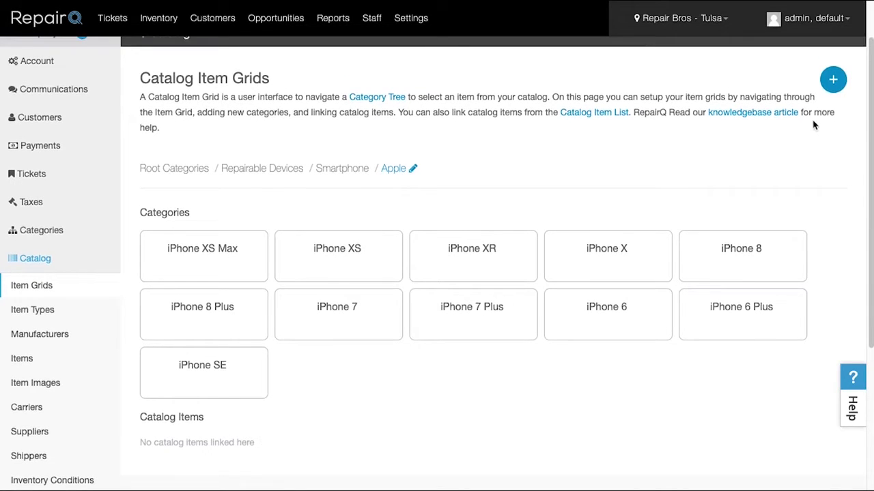
# Step: Create an 'iPhone 5S' category under Apple and open it
pyautogui.click(832, 81)
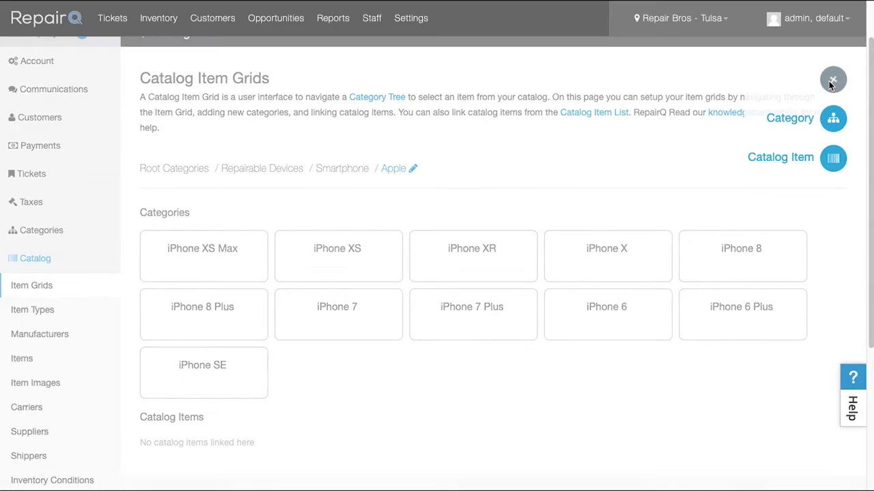
pyautogui.click(830, 125)
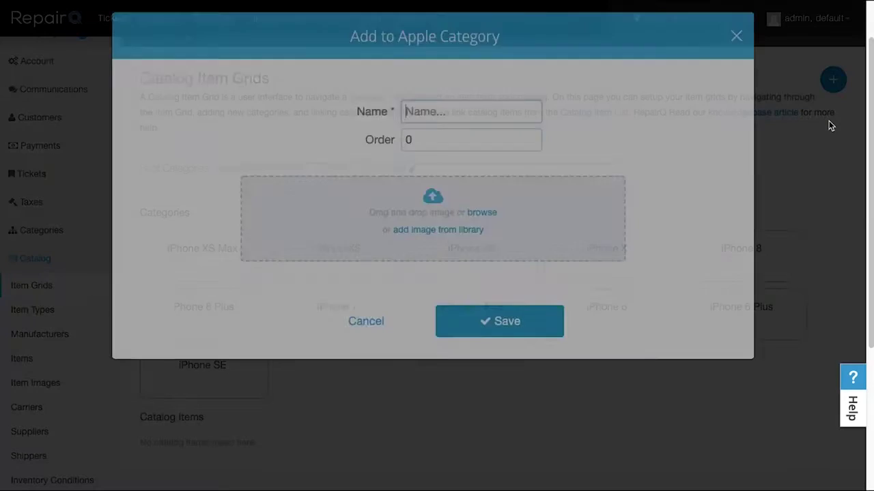
pyautogui.write('iPhone 5S')
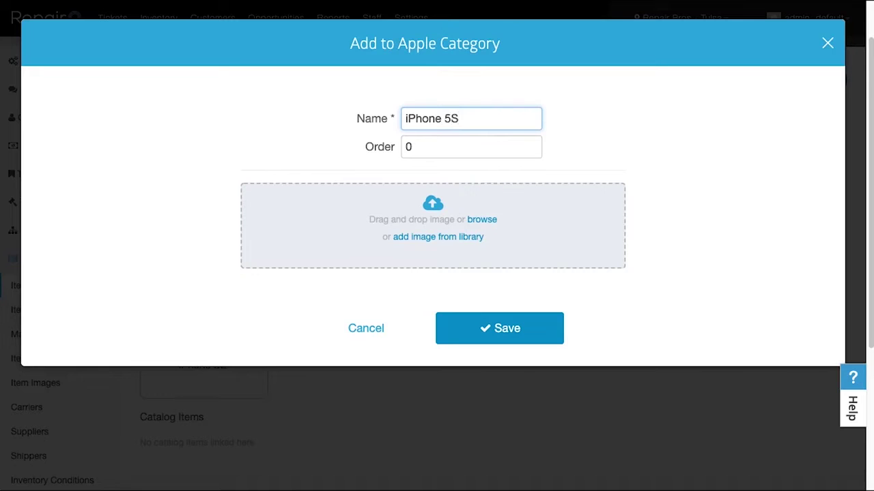
pyautogui.click(486, 330)
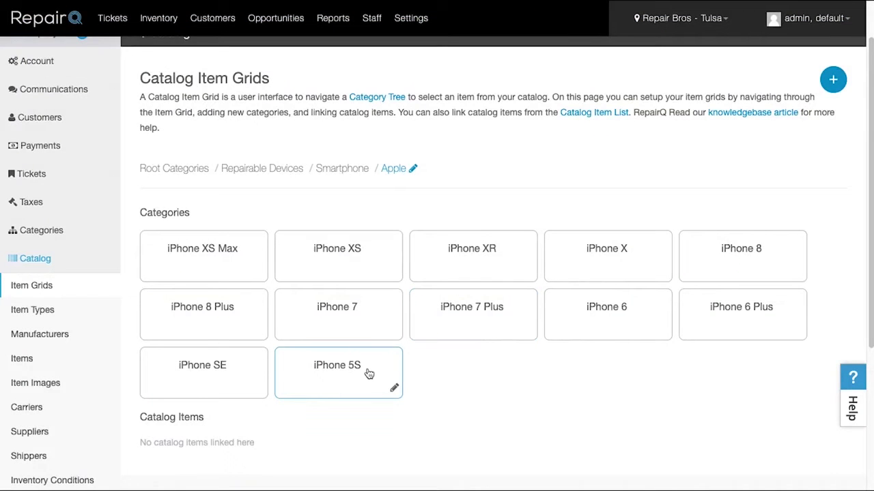
pyautogui.click(356, 377)
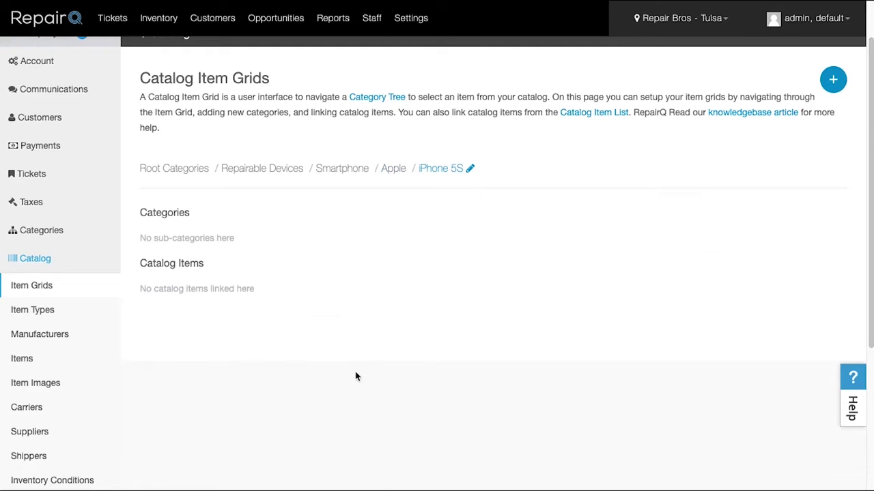
pyautogui.click(834, 80)
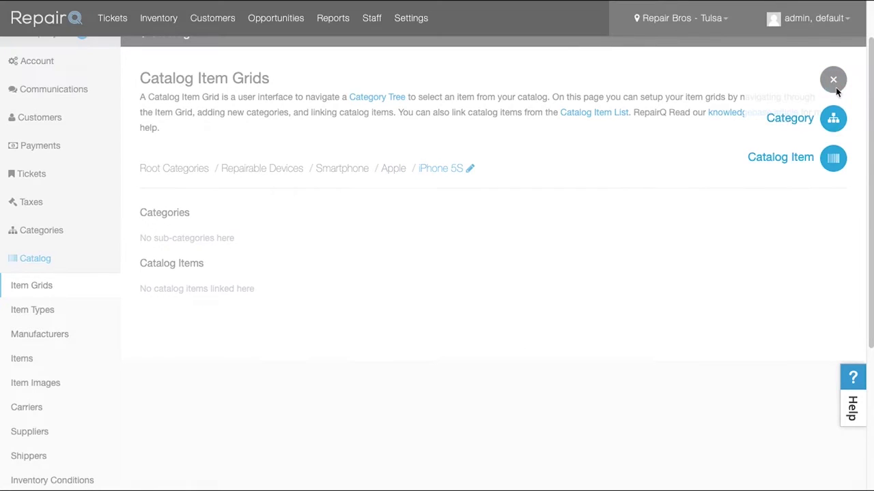
# Step: Link all nine Device - Phone results for 'iphone 5s' to the iPhone 5S category
pyautogui.click(835, 161)
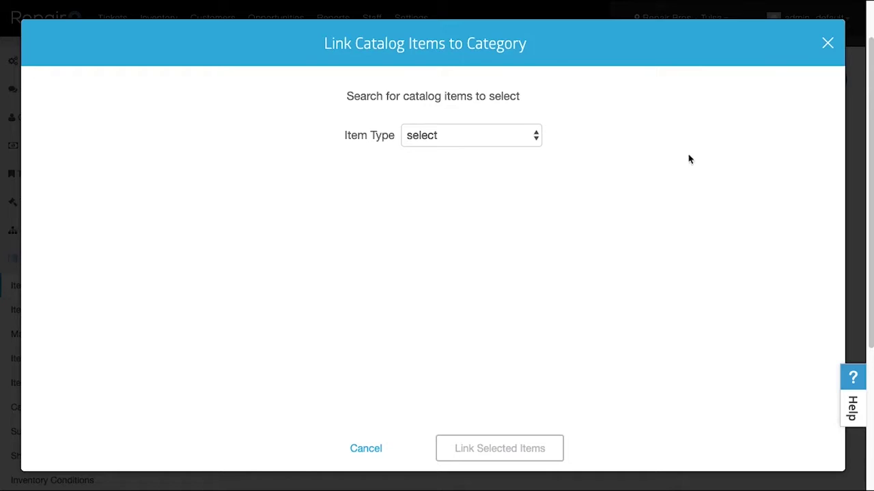
pyautogui.click(478, 137)
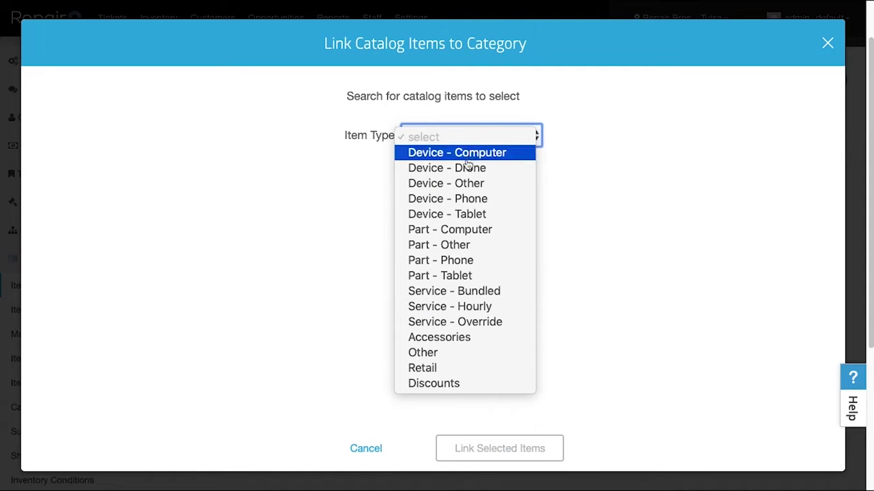
pyautogui.click(460, 196)
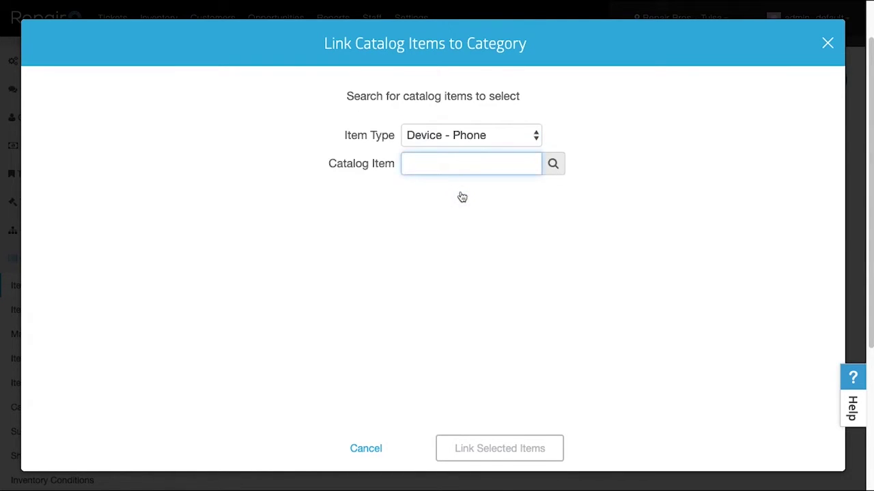
pyautogui.write('iphone 5s')
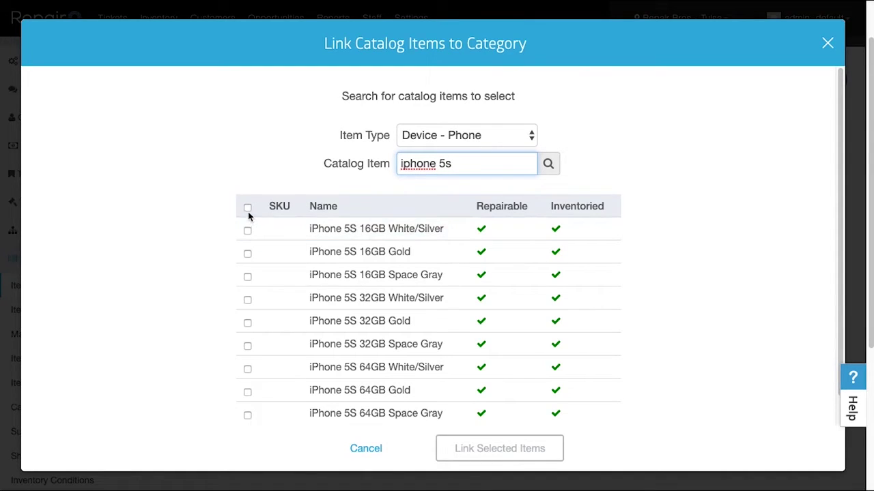
pyautogui.click(247, 207)
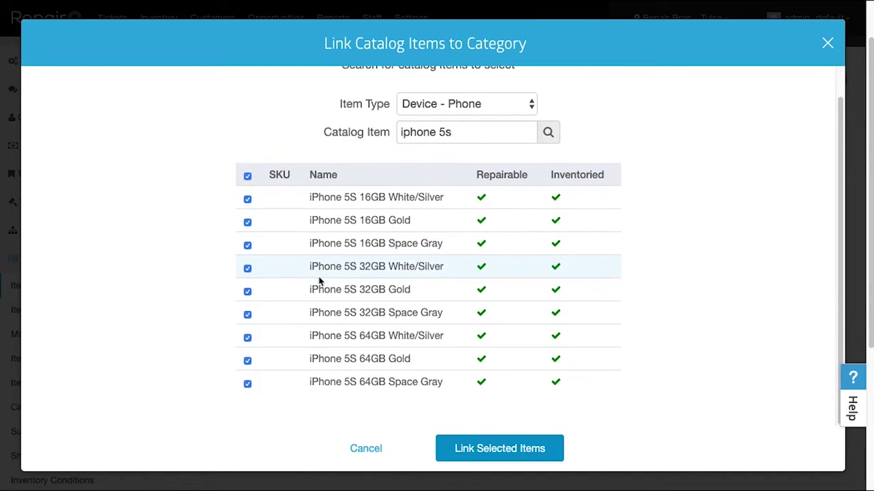
pyautogui.click(479, 447)
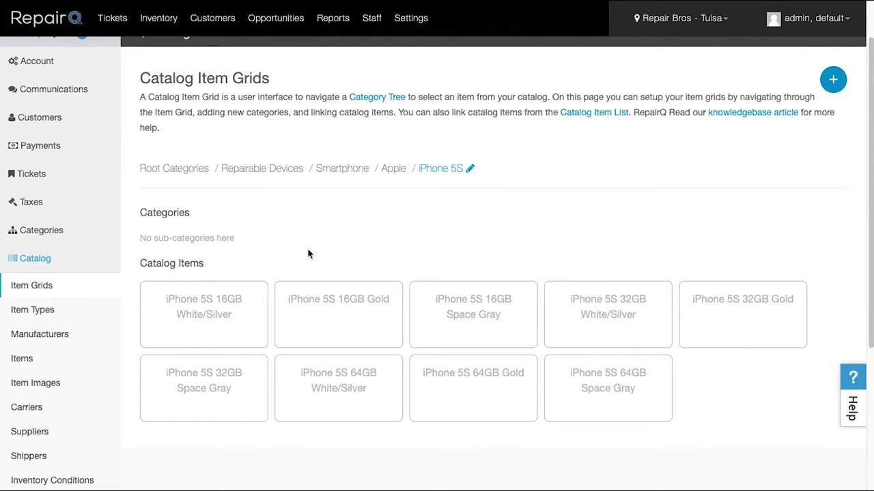
pyautogui.click(45, 259)
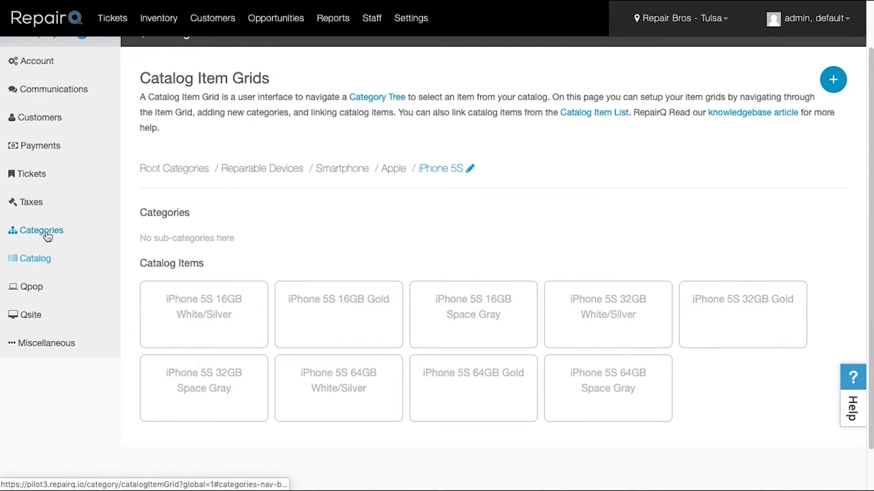
# Step: Open the category trees, expand Repairable Devices > Smartphone, and inspect the Apple category unchanged
pyautogui.click(45, 238)
pyautogui.click(44, 260)
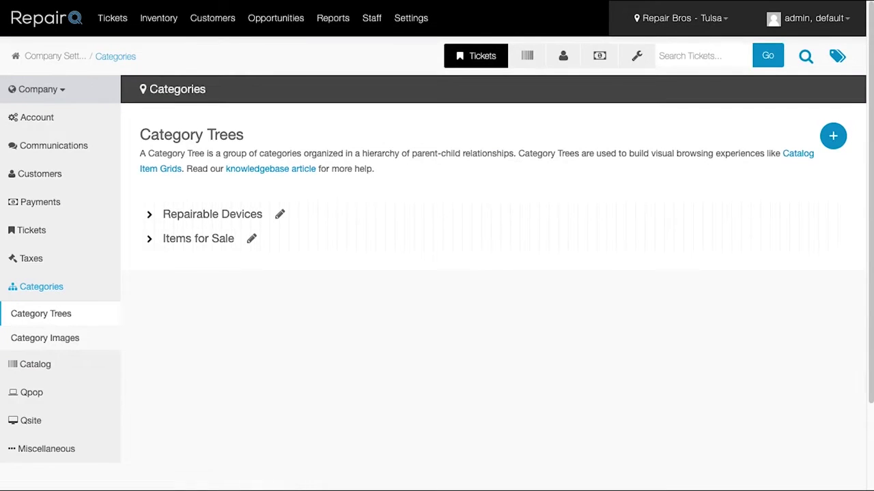
pyautogui.click(149, 216)
pyautogui.click(168, 240)
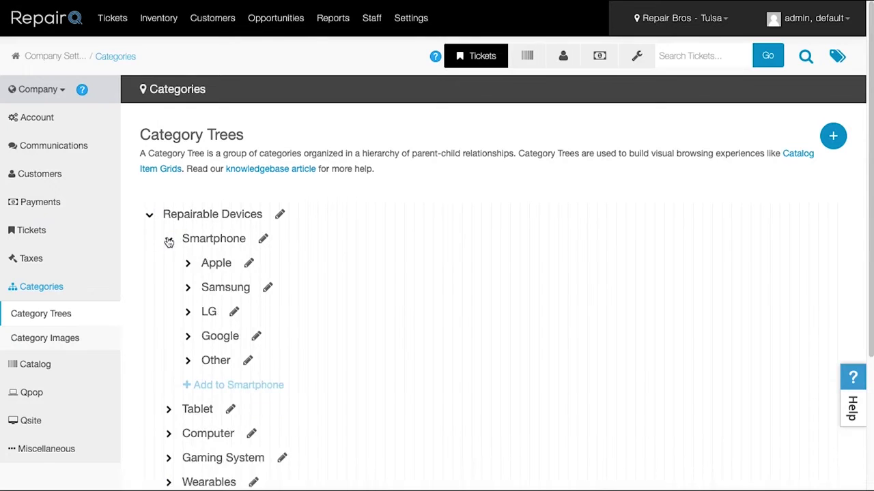
pyautogui.click(248, 263)
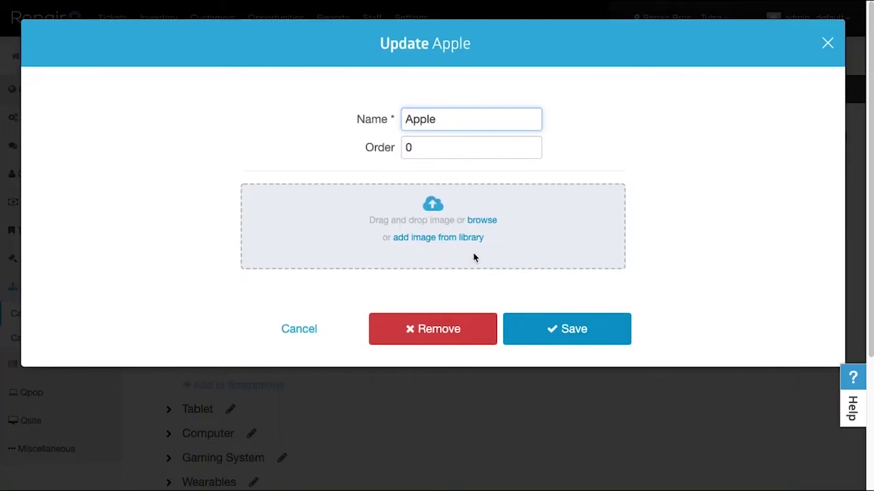
pyautogui.click(300, 329)
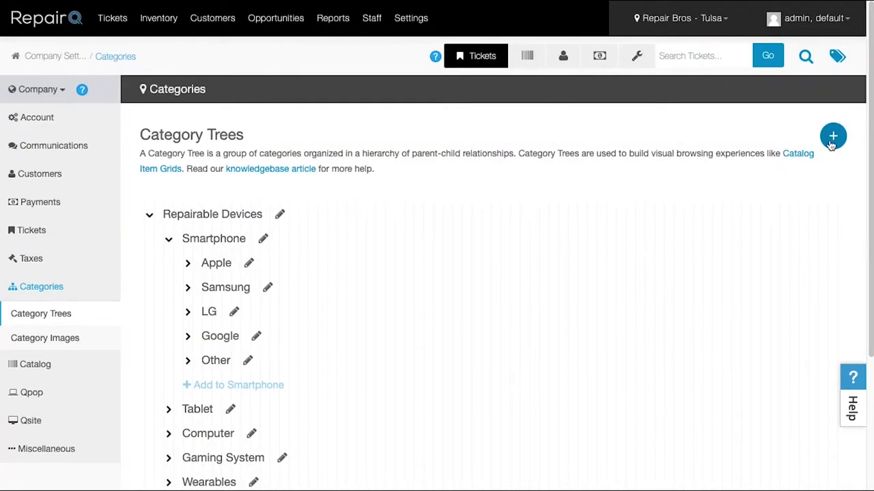
pyautogui.click(832, 137)
pyautogui.click(832, 137)
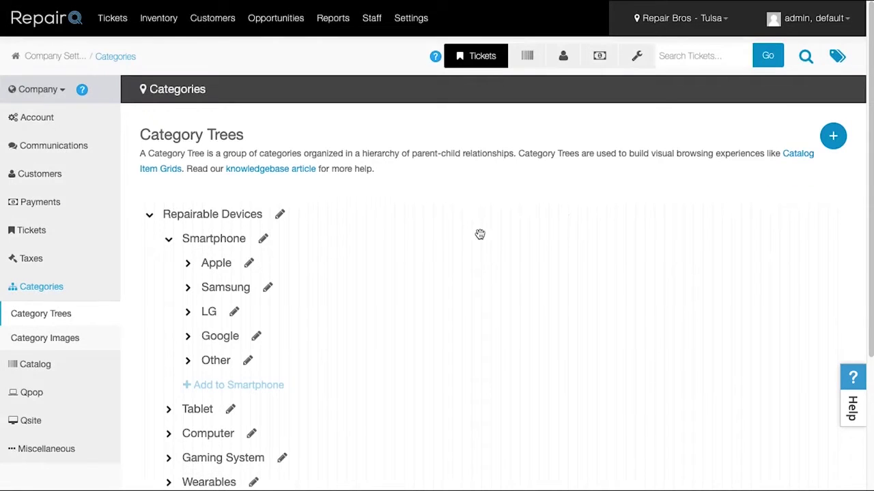
# Step: Move Apple to the top of Smartphone, cancel an iPhone 5S subcategory, and open Category Images
pyautogui.moveTo(223, 268); pyautogui.dragTo(205, 260)
pyautogui.click(190, 266)
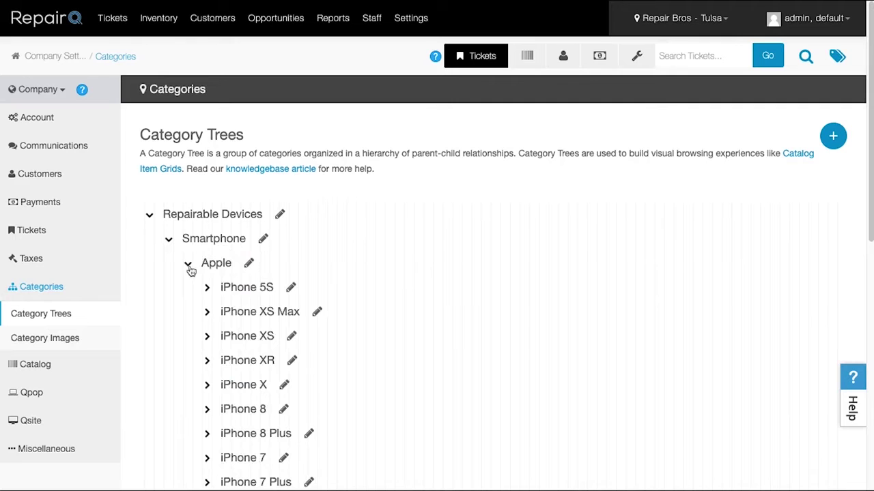
pyautogui.click(208, 287)
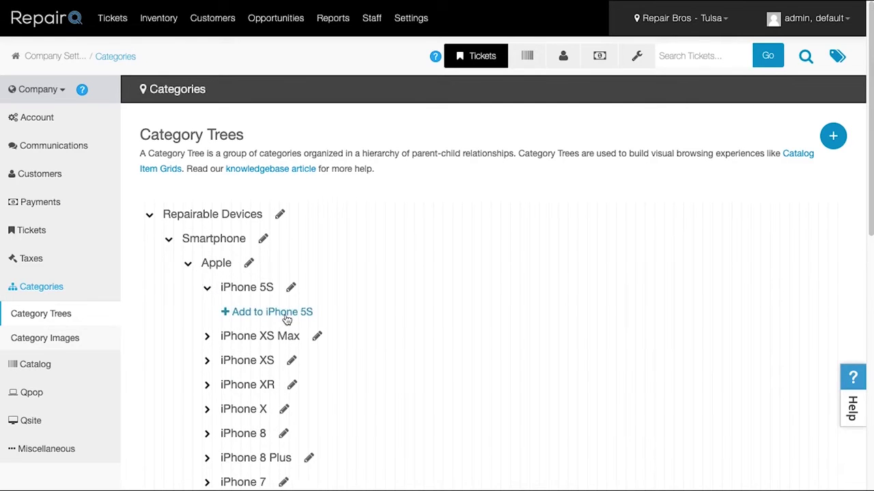
pyautogui.click(235, 312)
pyautogui.click(369, 328)
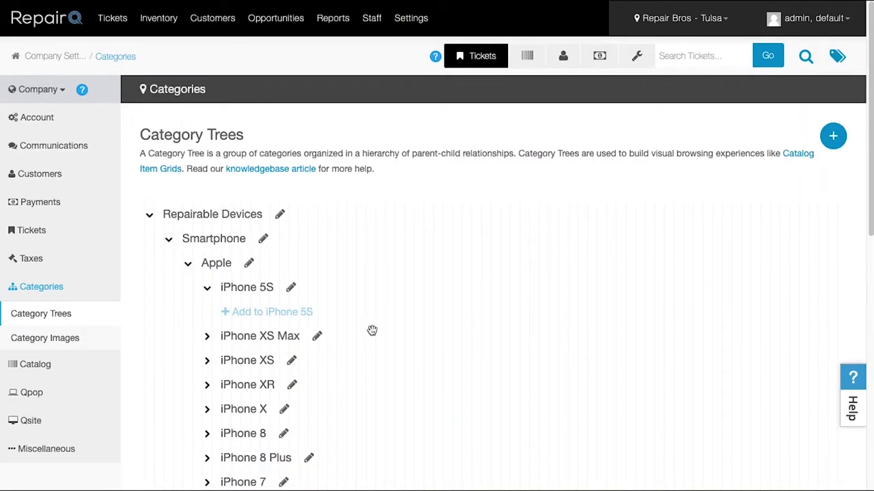
pyautogui.click(89, 337)
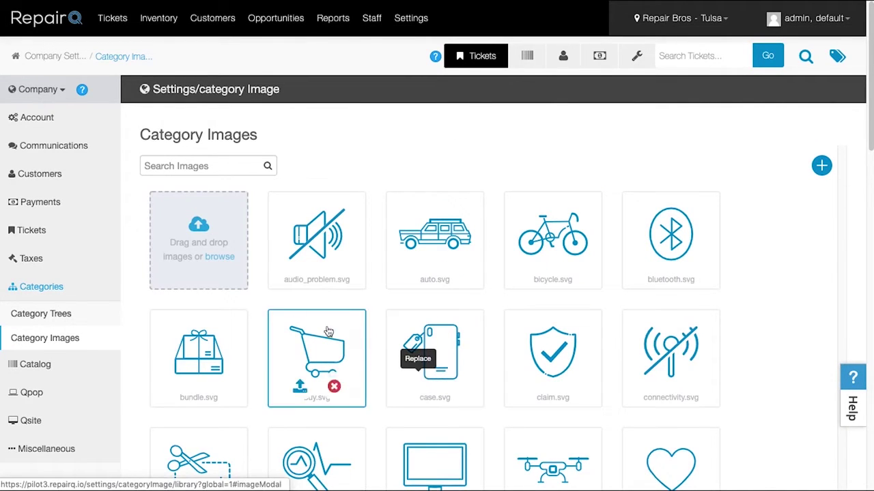
# Step: Keep Items for Sale as the selling item grid in ticket General Settings and save
pyautogui.click(38, 234)
pyautogui.click(41, 259)
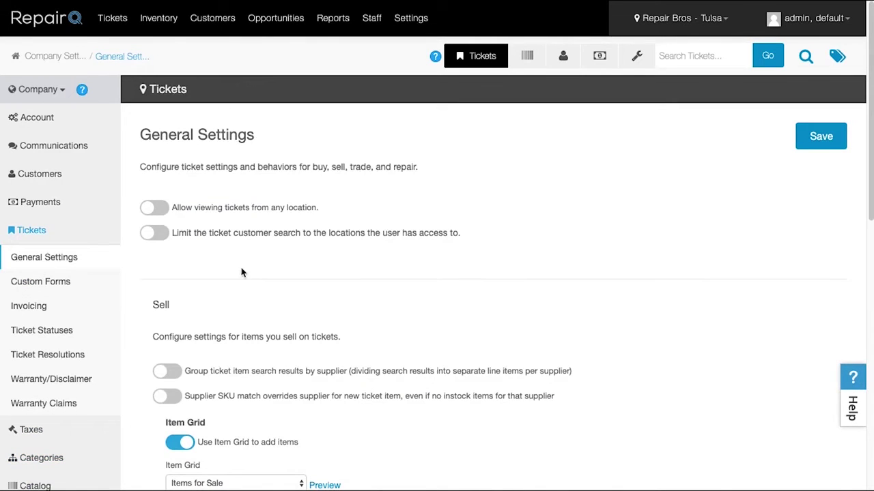
pyautogui.scroll(-2, 655, 253)
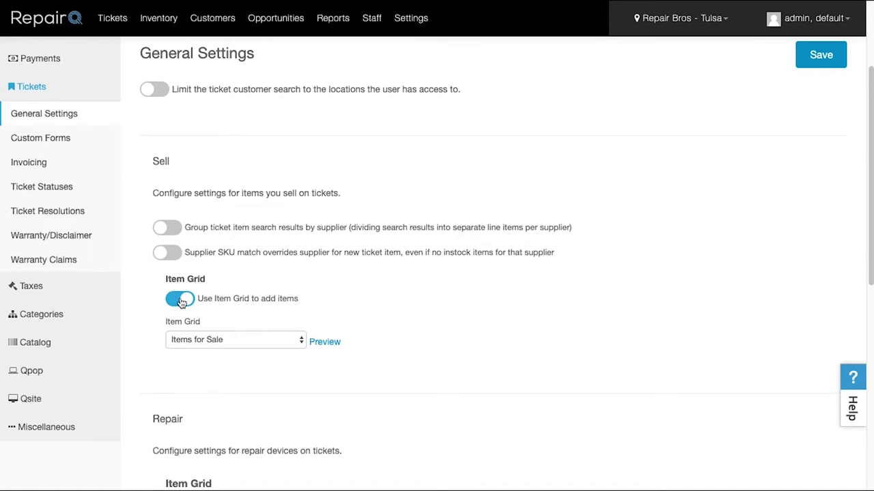
pyautogui.click(199, 340)
pyautogui.click(199, 339)
pyautogui.scroll(-5, 404, 343)
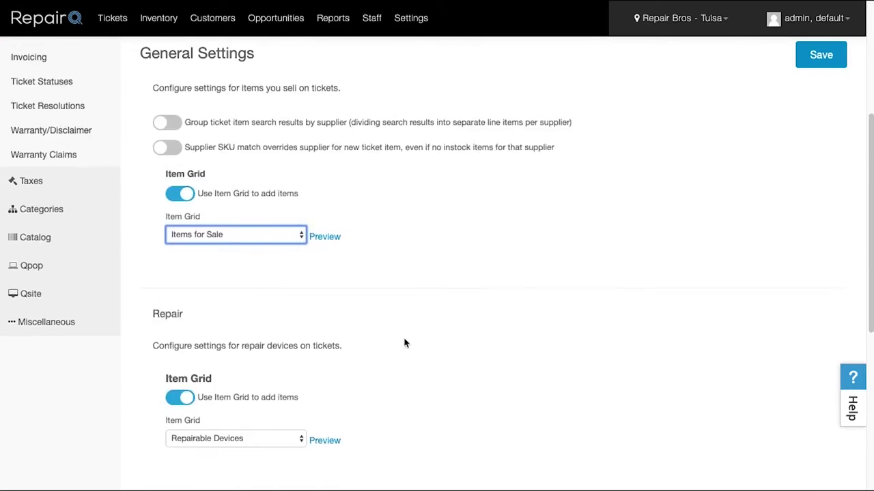
pyautogui.scroll(-3, 396, 310)
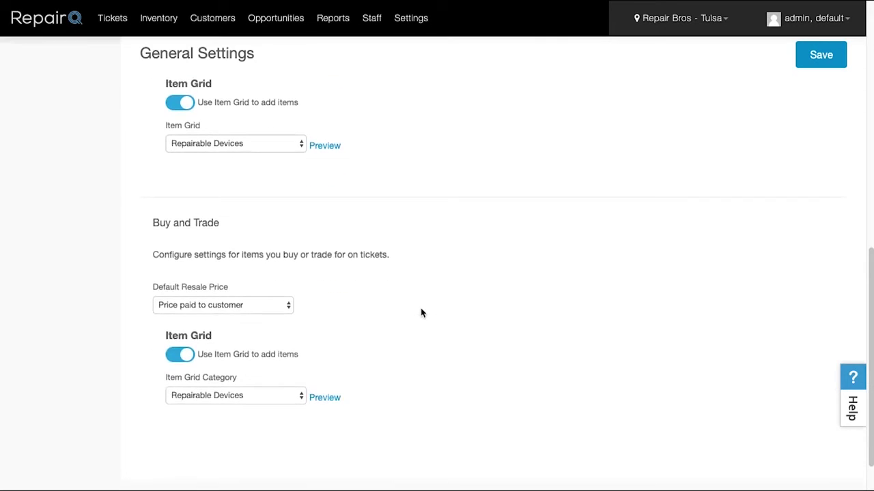
pyautogui.click(821, 54)
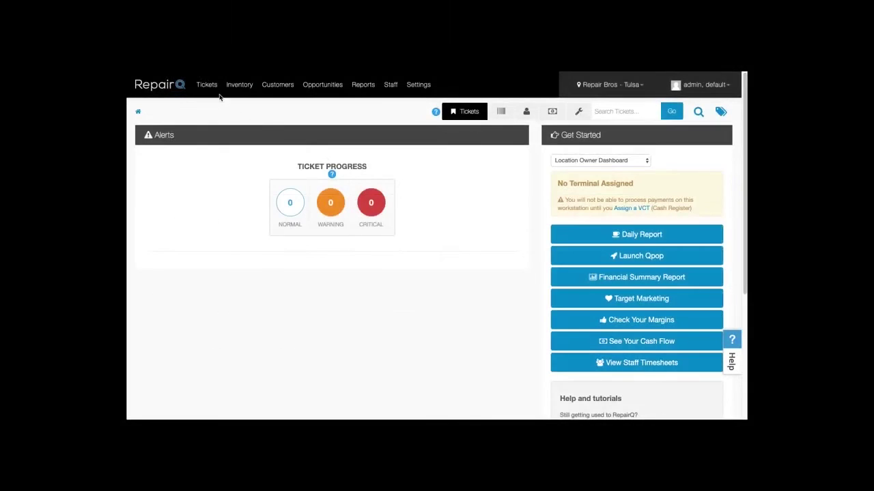
# Step: Start a new repair ticket for the test customer
pyautogui.moveTo(219, 95)
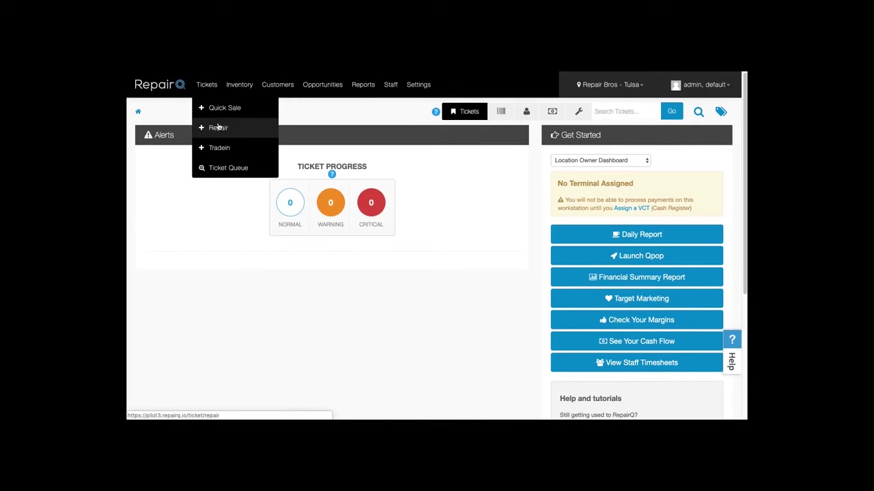
pyautogui.click(216, 126)
pyautogui.write('test')
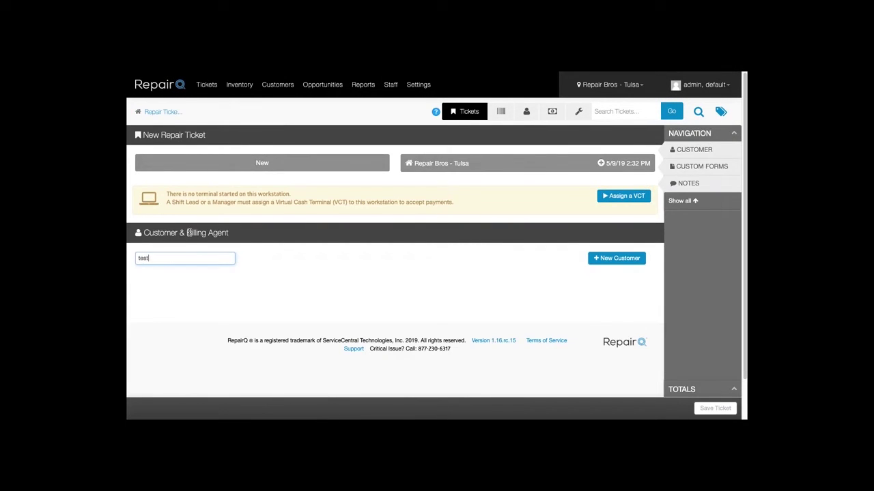
pyautogui.click(181, 272)
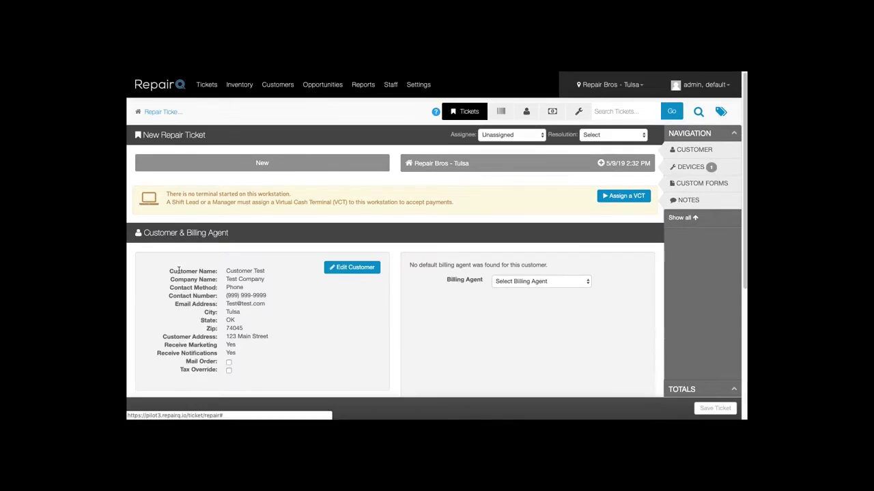
pyautogui.scroll(-2, 198, 292)
pyautogui.scroll(-1, 198, 292)
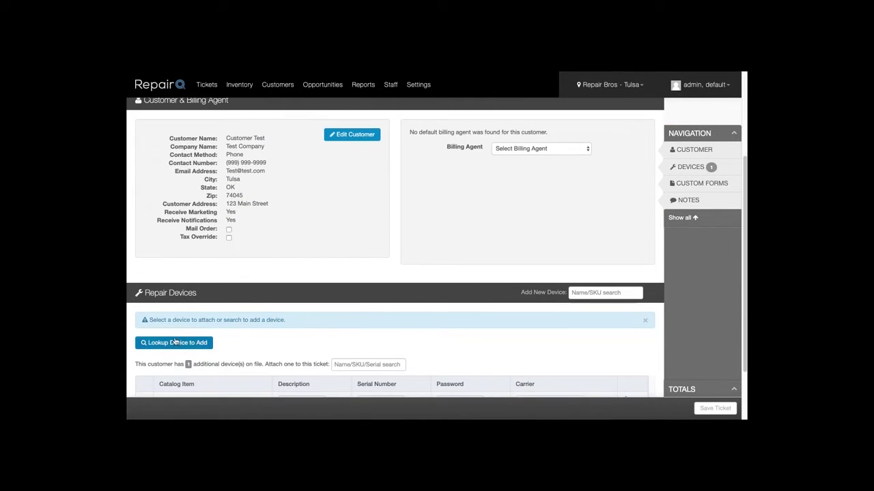
# Step: Look up the device Smartphone > Apple > iPhone X in Silver, 64GB
pyautogui.click(173, 342)
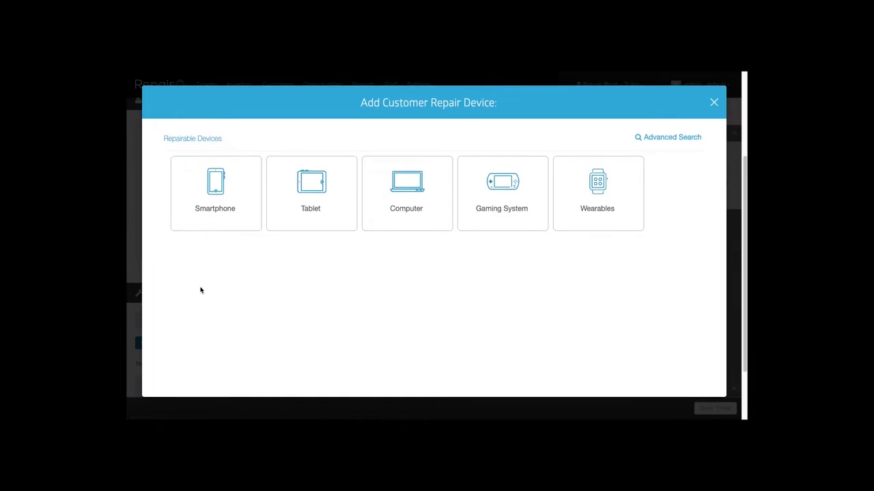
pyautogui.click(213, 208)
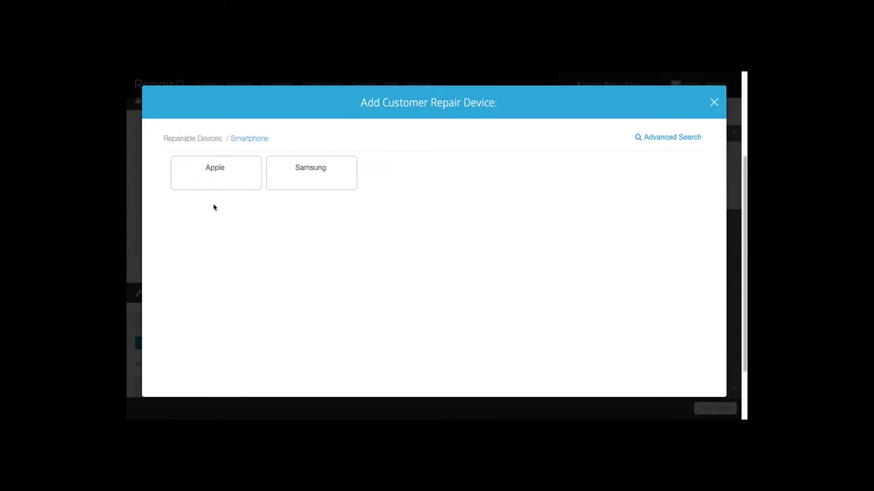
pyautogui.click(215, 179)
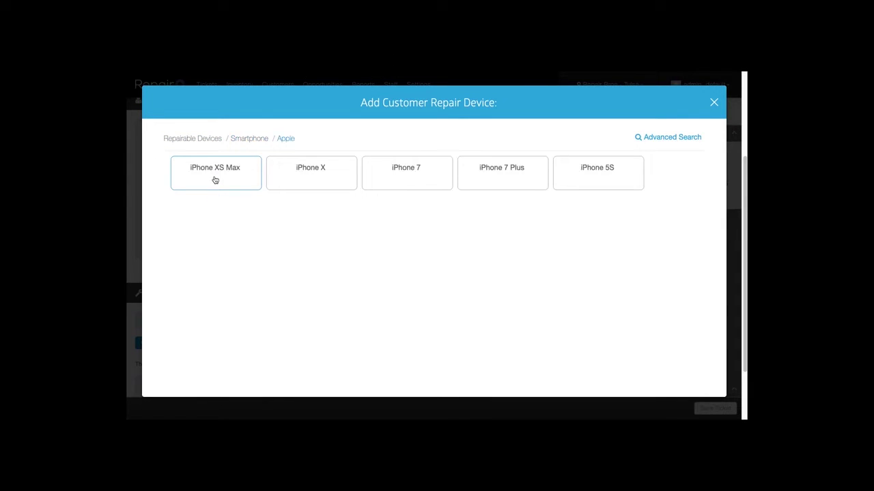
pyautogui.click(299, 172)
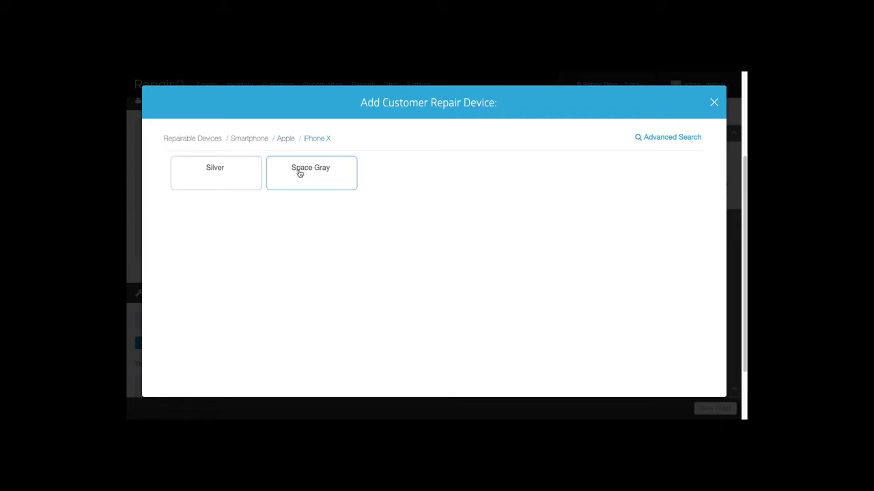
pyautogui.click(221, 174)
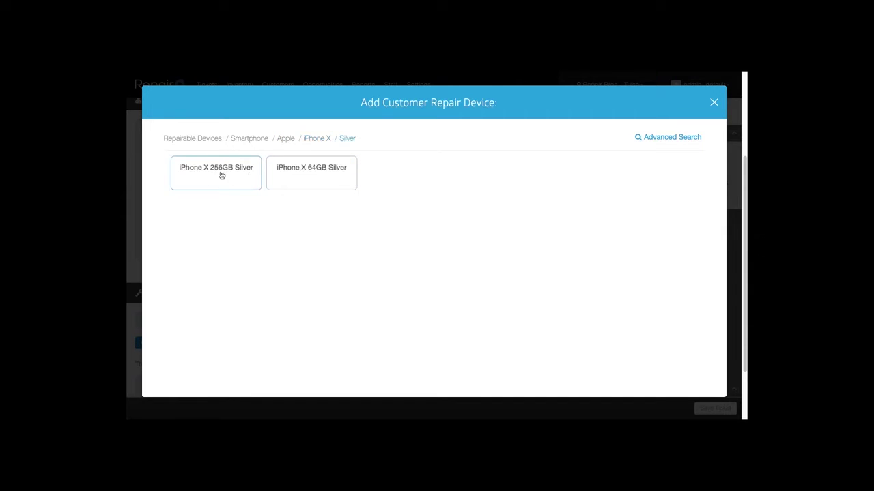
pyautogui.click(303, 178)
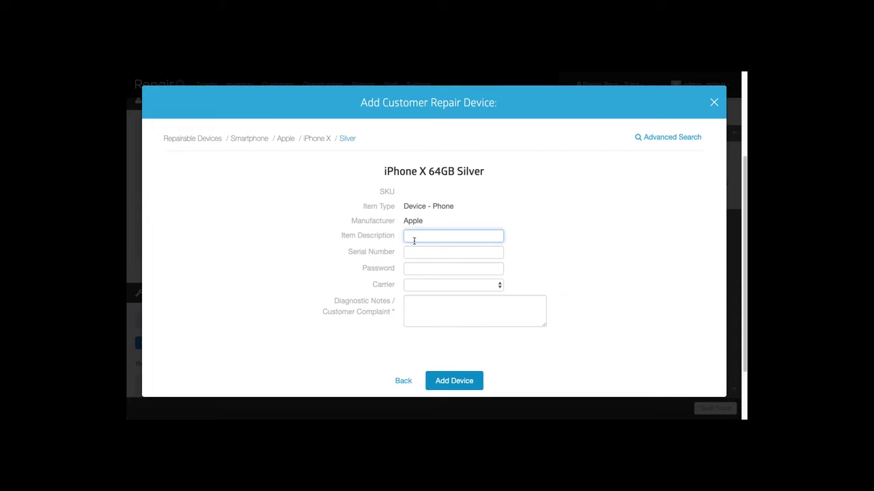
pyautogui.click(423, 314)
pyautogui.write('broken screen')
pyautogui.click(426, 253)
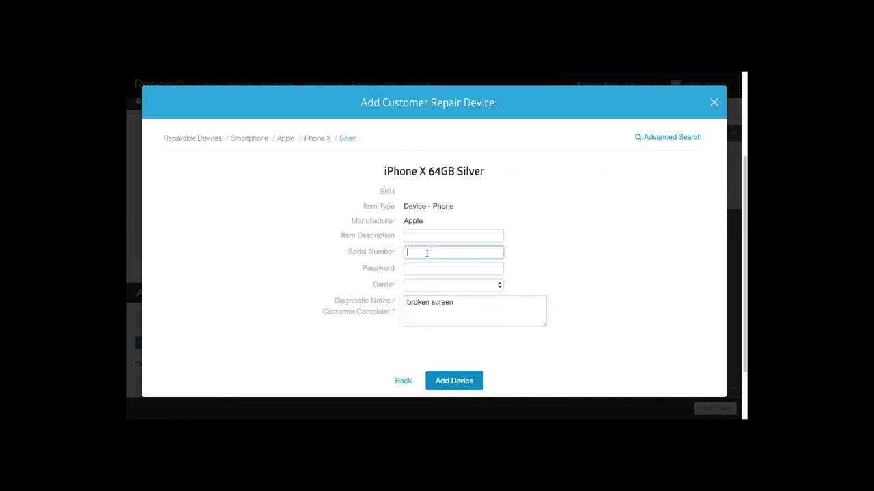
pyautogui.click(455, 382)
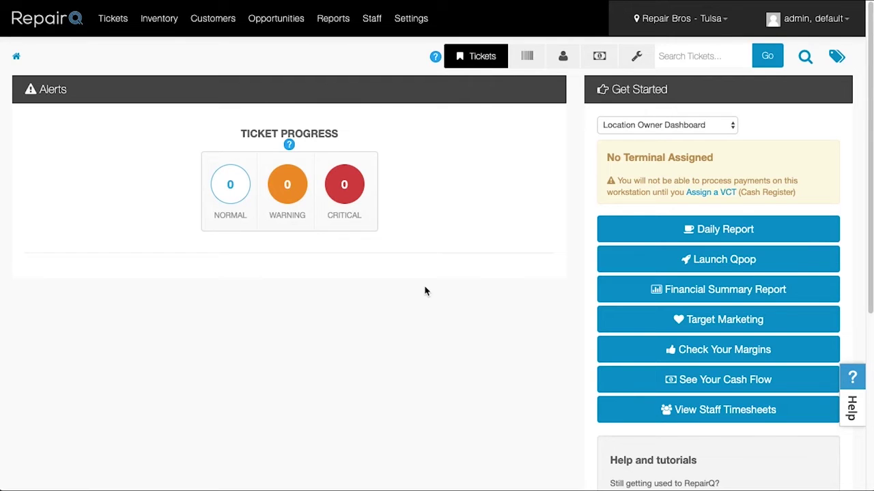
# Step: Filter the catalog to repairable Device - Phone items named 'iphone' and open iPhone XR compatibility
pyautogui.moveTo(410, 35)
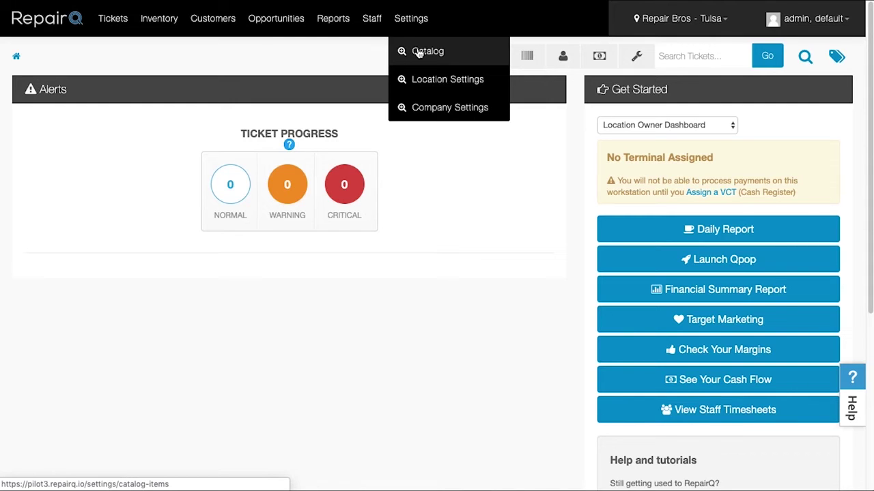
pyautogui.click(419, 53)
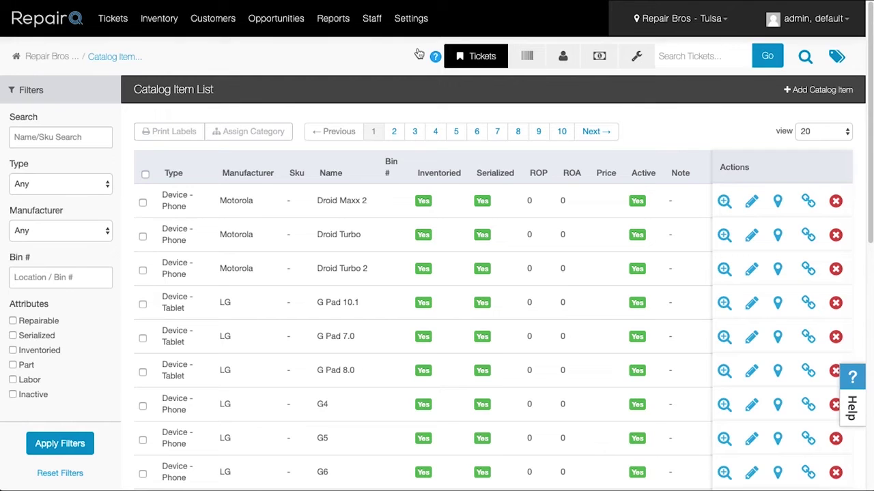
pyautogui.click(57, 143)
pyautogui.write('iphone xr')
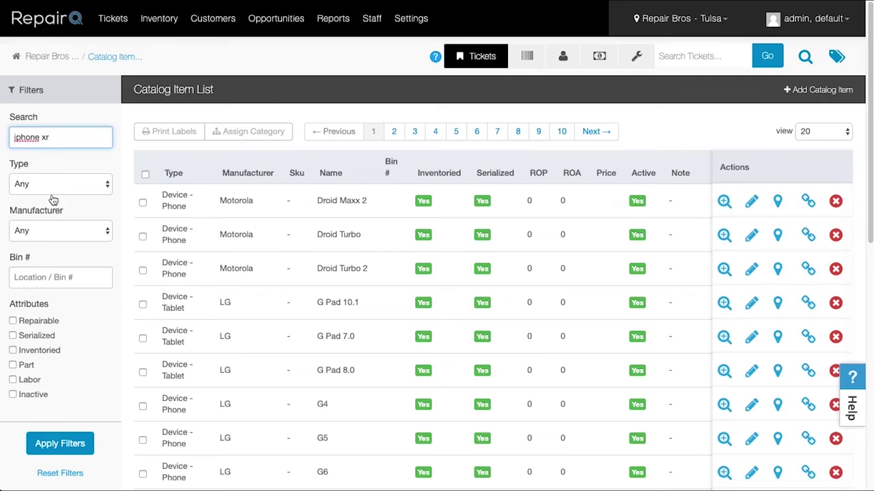
pyautogui.click(52, 190)
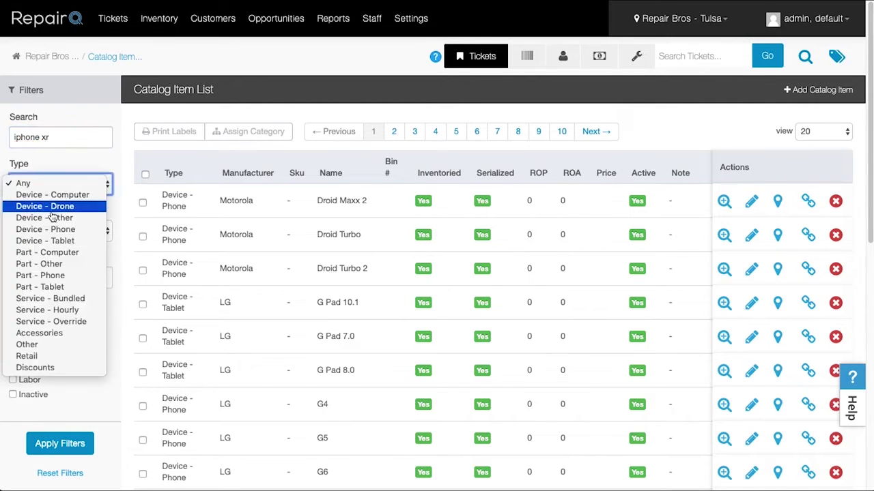
pyautogui.click(52, 229)
pyautogui.click(26, 321)
pyautogui.click(38, 443)
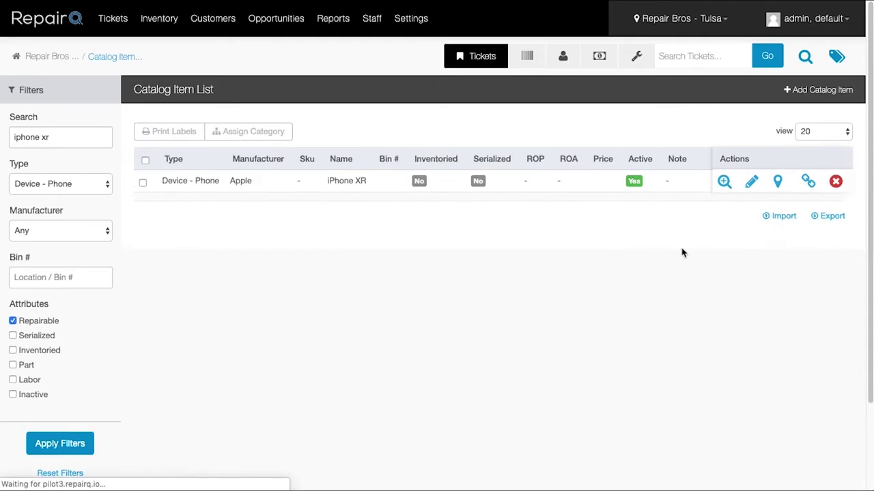
pyautogui.click(808, 182)
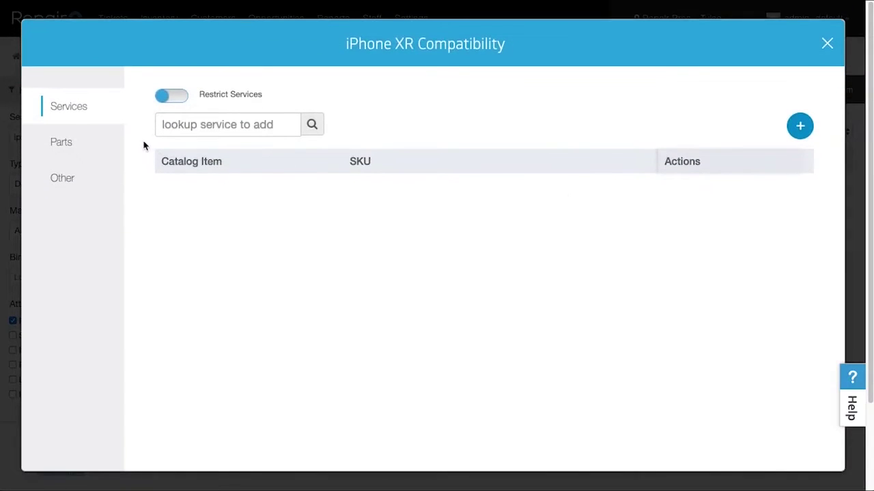
# Step: Add iPhone XR LCD / Digitizer Replacement and Battery Replacement as compatible services
pyautogui.click(101, 144)
pyautogui.click(86, 184)
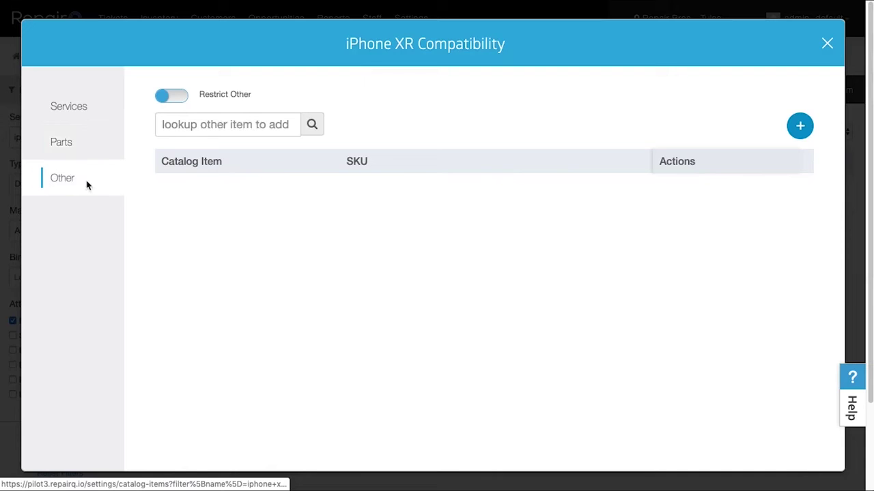
pyautogui.click(79, 108)
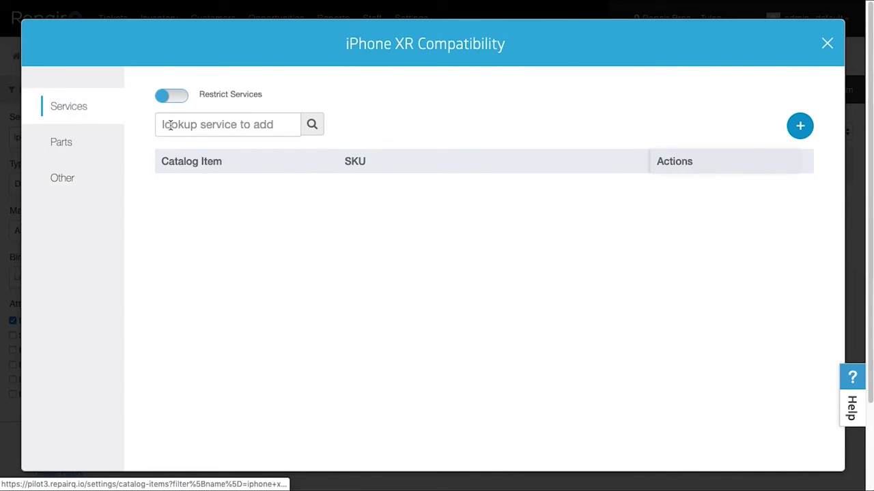
pyautogui.click(171, 125)
pyautogui.write('iphone')
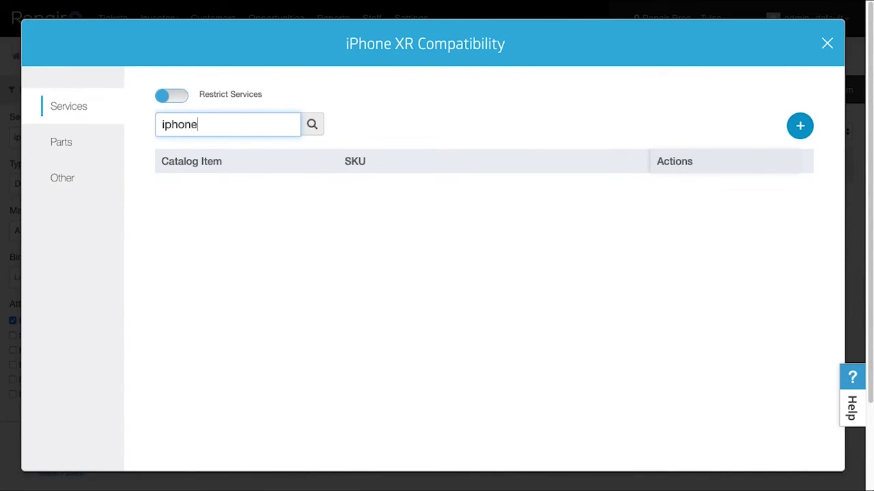
pyautogui.write(' xr lcd re')
pyautogui.click(172, 146)
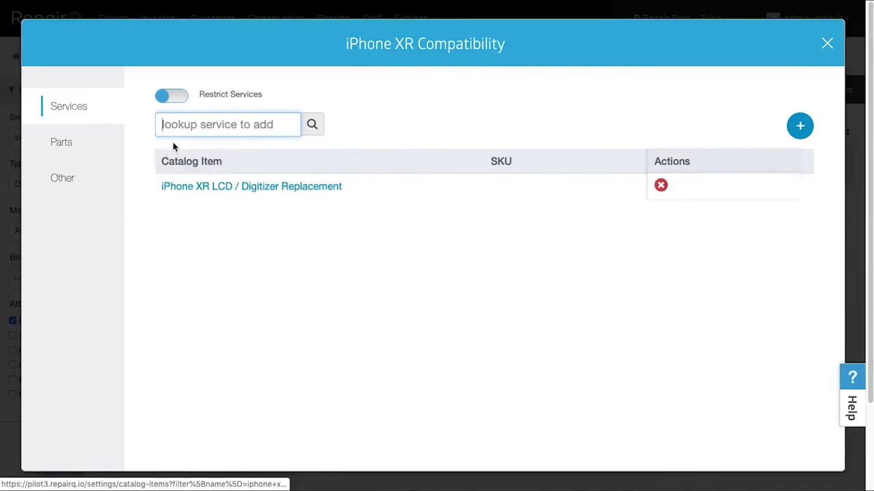
pyautogui.write('iphone xr batt')
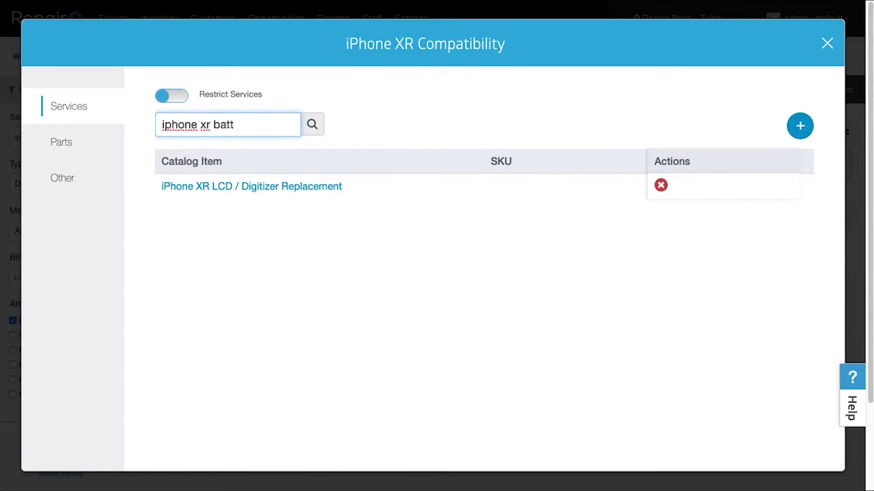
pyautogui.click(182, 145)
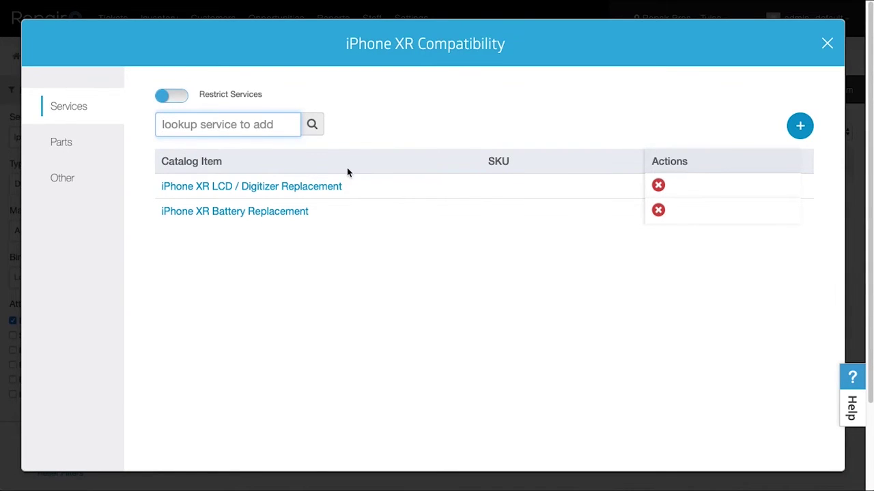
# Step: Add the LCD & Digitizer Frame Assembly (Black) and iPhone XR Battery parts, restricting parts and services
pyautogui.click(84, 147)
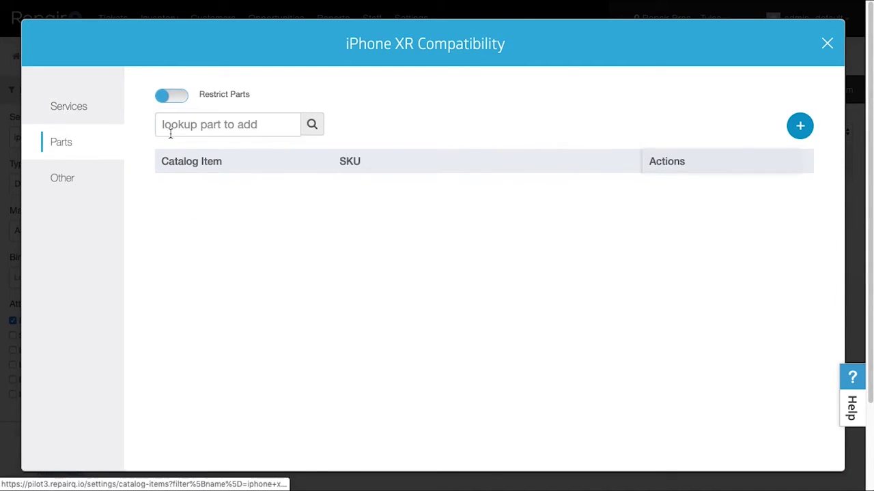
pyautogui.write('iphone xr lcd')
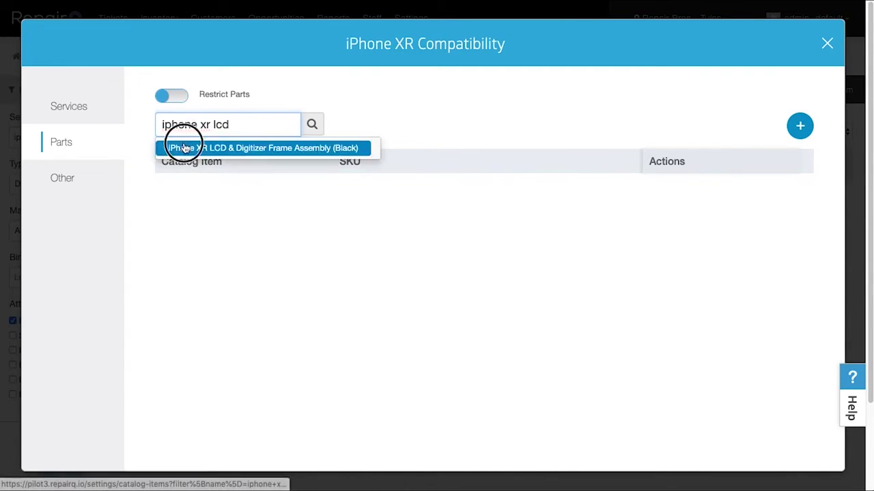
pyautogui.click(182, 147)
pyautogui.write('iphone xr batt')
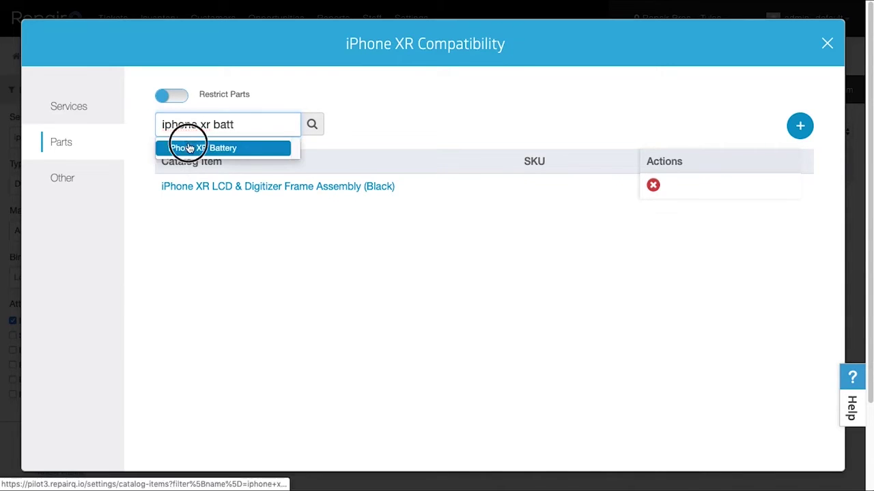
pyautogui.click(191, 146)
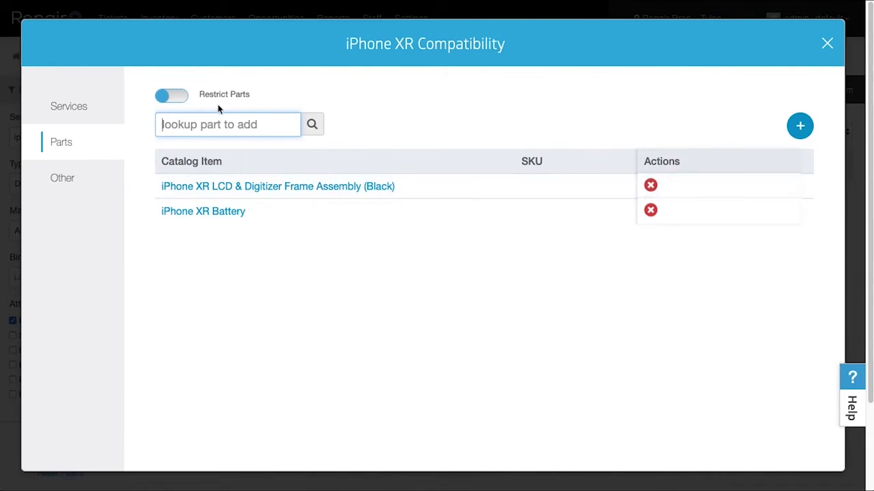
pyautogui.click(183, 96)
pyautogui.click(80, 109)
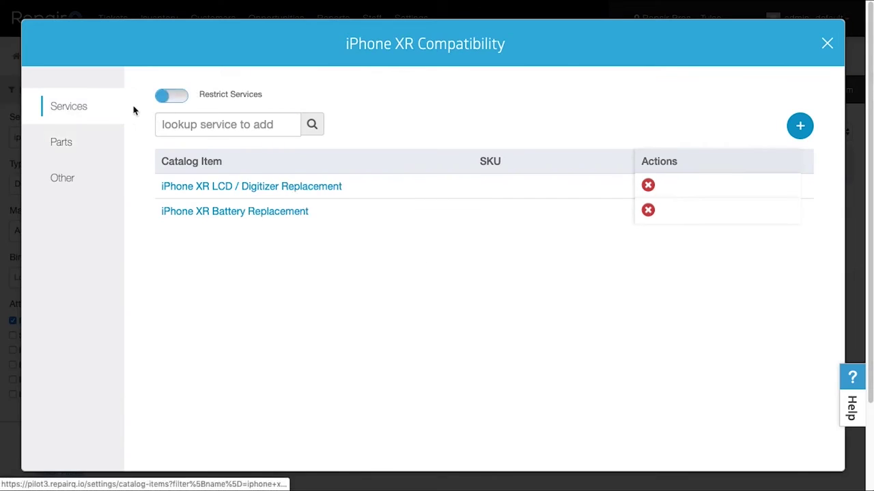
pyautogui.click(170, 100)
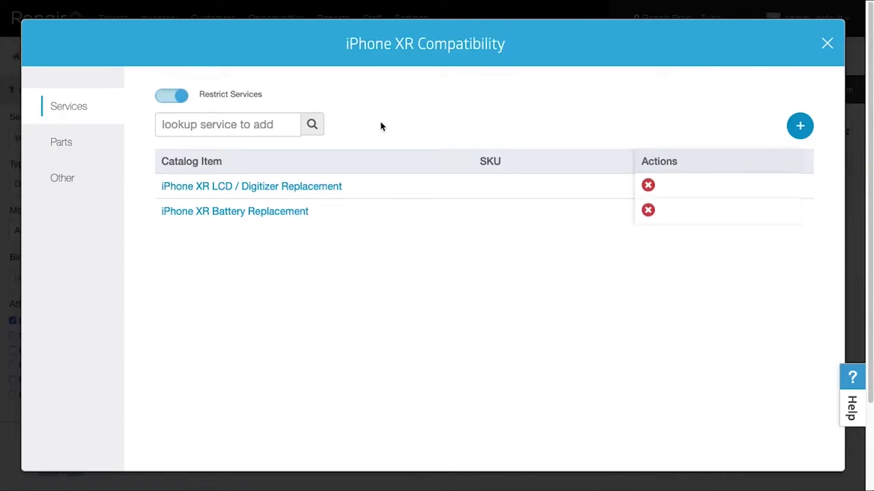
pyautogui.click(824, 43)
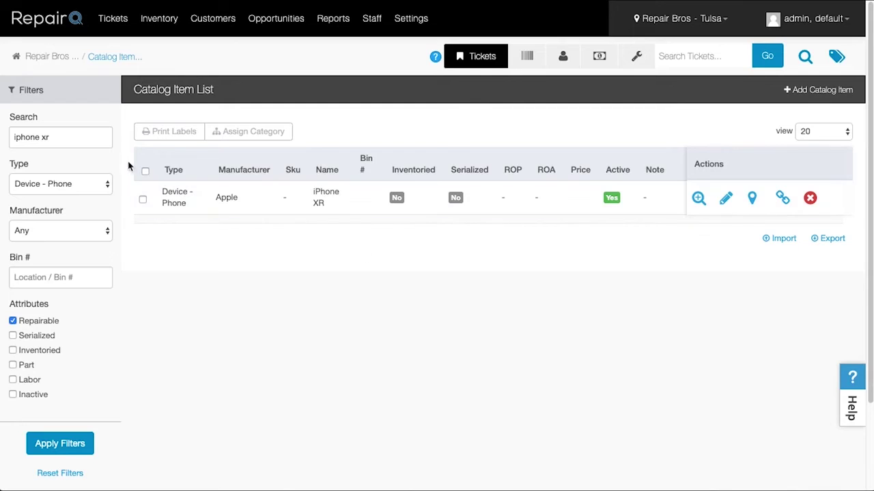
# Step: Set the catalog Type filter to Service - Bundled and apply it
pyautogui.click(68, 191)
pyautogui.click(72, 252)
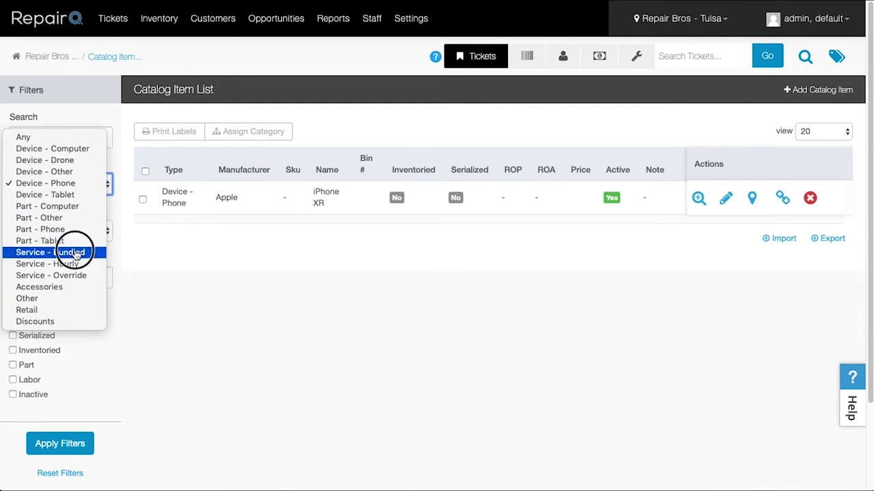
pyautogui.click(61, 442)
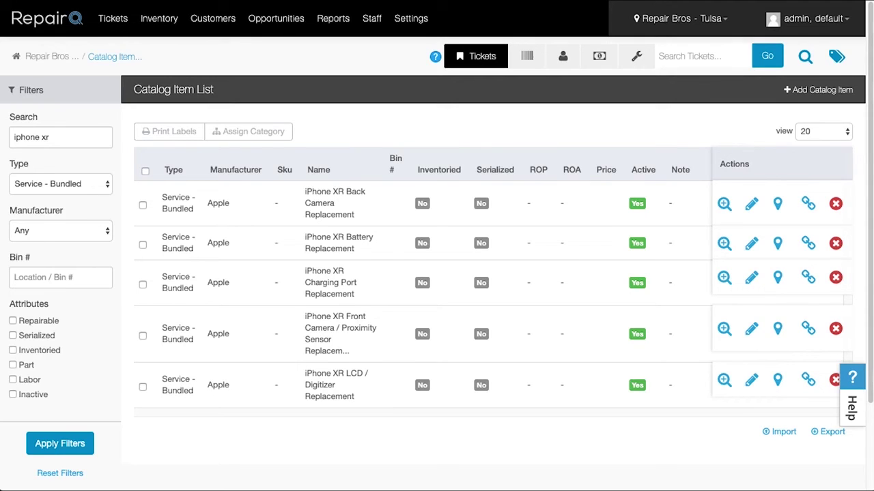
pyautogui.click(495, 134)
pyautogui.click(411, 18)
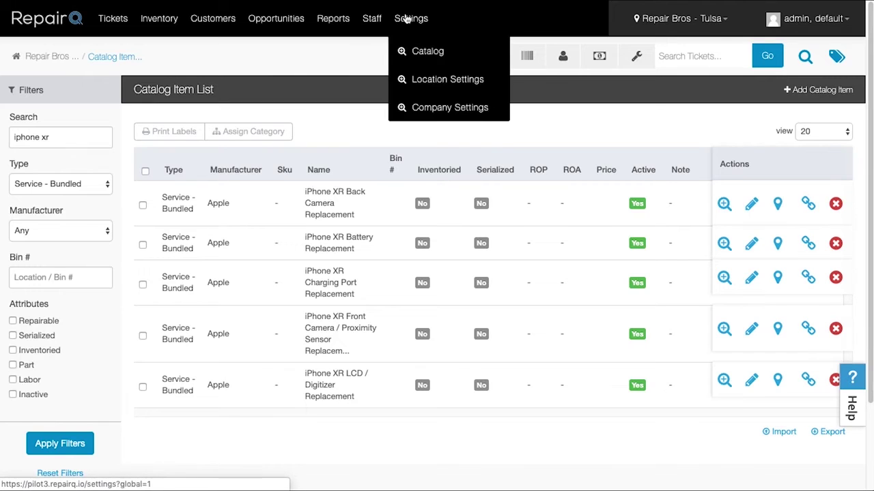
pyautogui.click(423, 116)
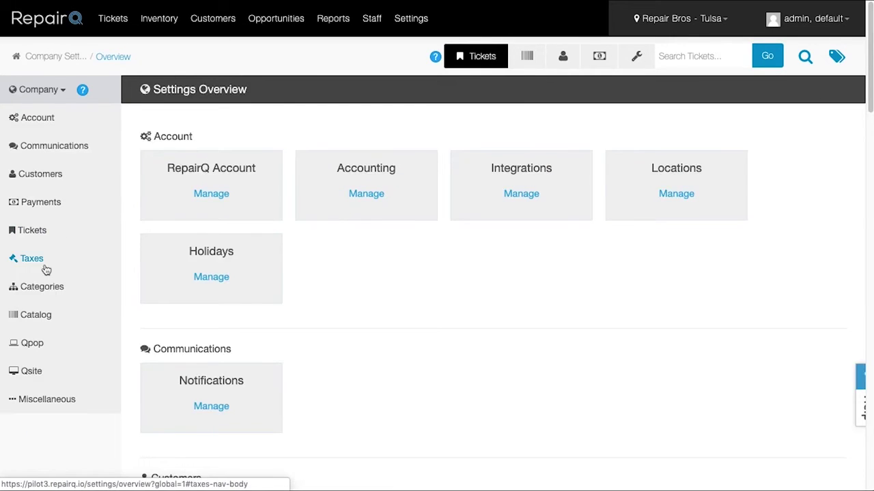
pyautogui.click(36, 315)
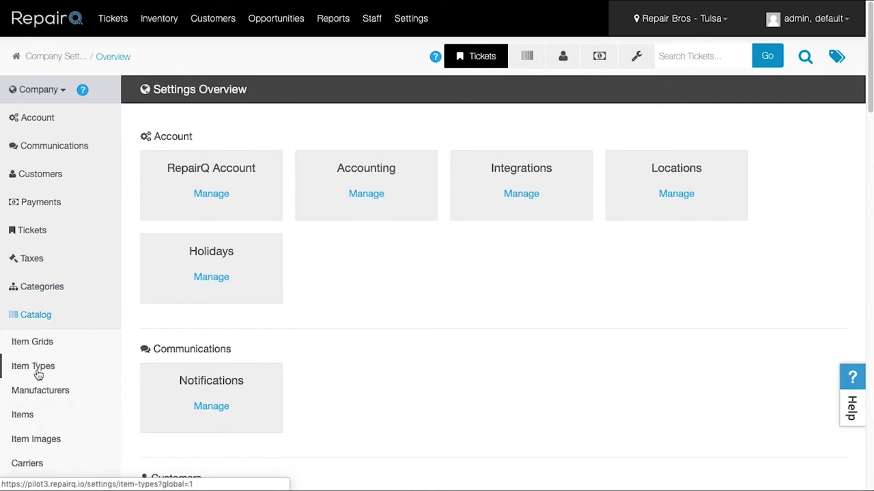
pyautogui.click(34, 369)
pyautogui.scroll(-5, 514, 247)
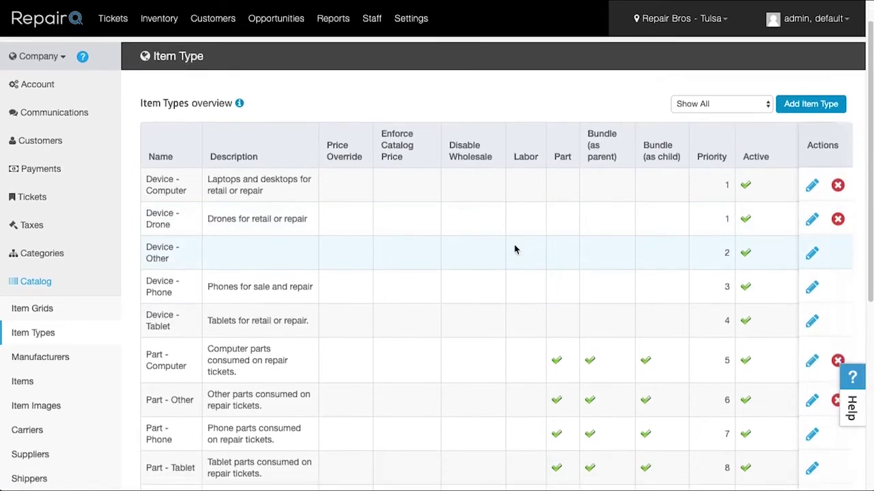
pyautogui.scroll(5, 532, 284)
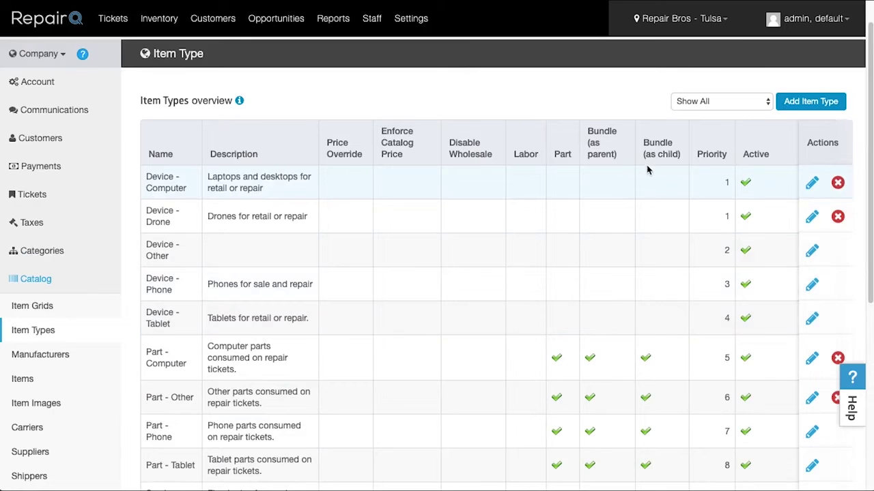
pyautogui.click(405, 19)
pyautogui.click(410, 49)
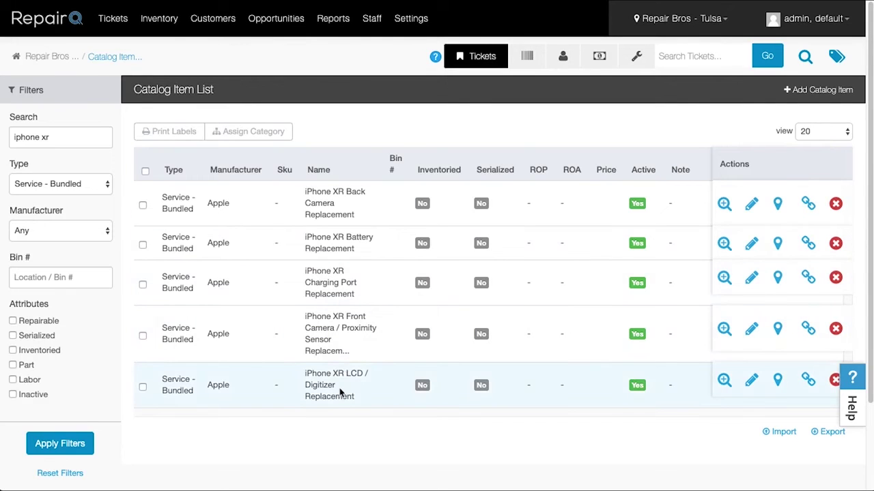
# Step: Auto-bundle the LCD & Digitizer Frame Assembly (Black) with the LCD / Digitizer Replacement service, then begin a repair ticket
pyautogui.click(806, 381)
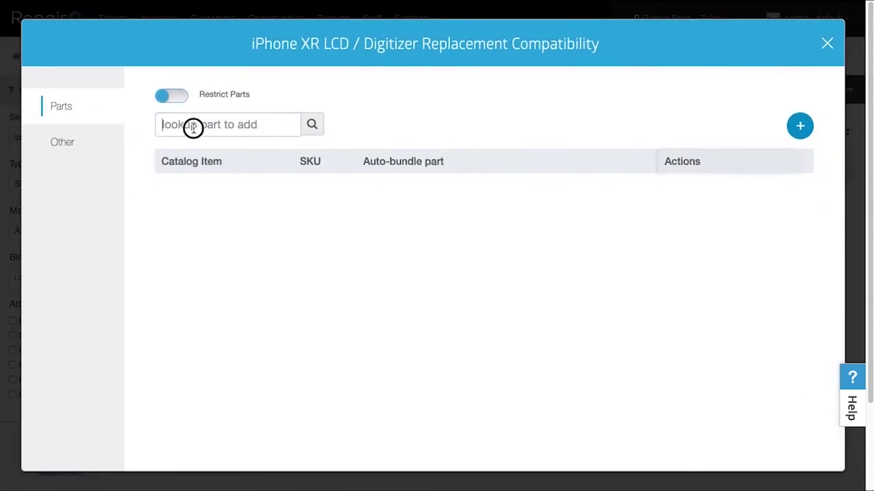
pyautogui.click(191, 127)
pyautogui.write('iphone xr lcd')
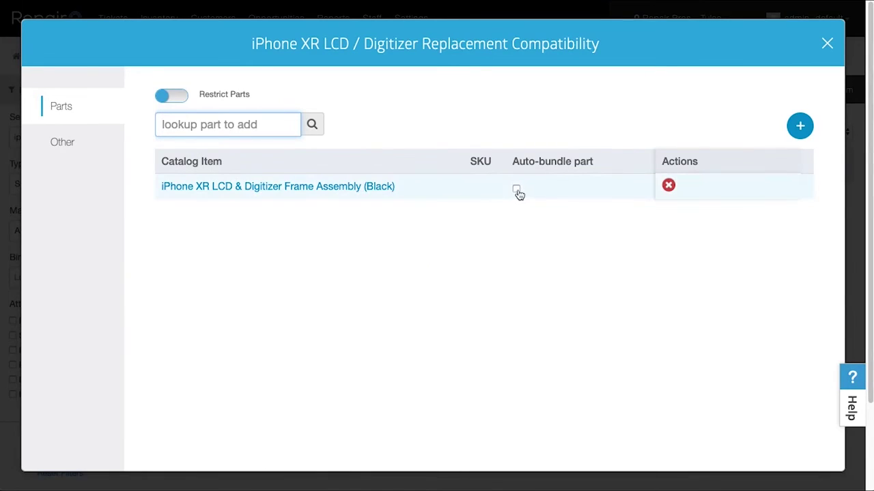
pyautogui.click(517, 190)
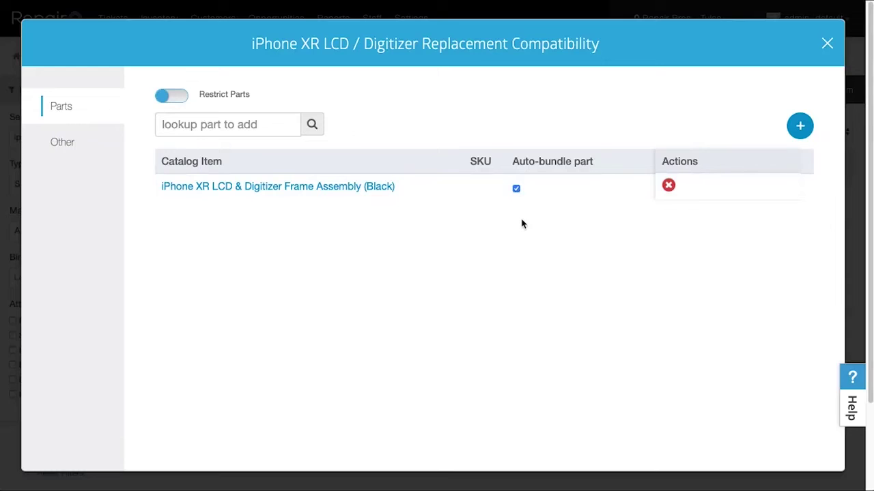
pyautogui.click(826, 43)
pyautogui.click(115, 20)
pyautogui.click(125, 79)
# Step: Assign the test customer and add an Apple iPhone XR with diagnostic note 'test'
pyautogui.write('test')
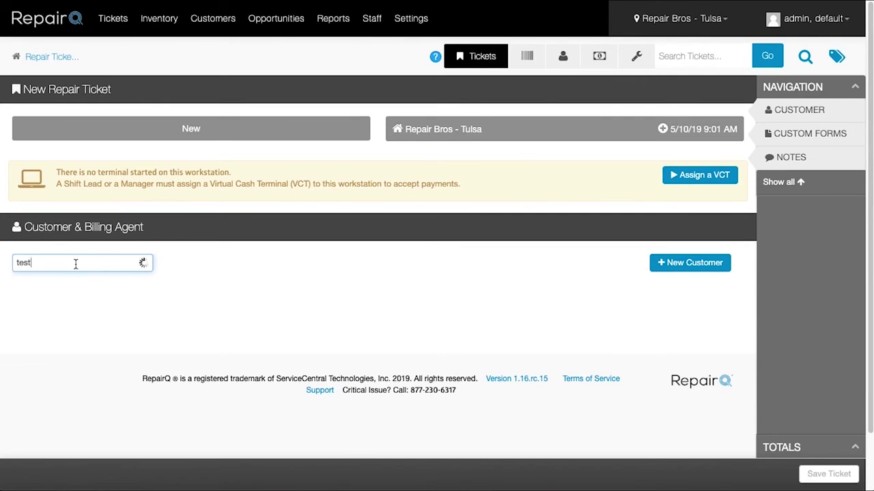
pyautogui.click(72, 291)
pyautogui.click(657, 179)
pyautogui.write('iphone xr')
pyautogui.click(655, 197)
pyautogui.click(381, 408)
pyautogui.write('test')
pyautogui.scroll(-10, 380, 409)
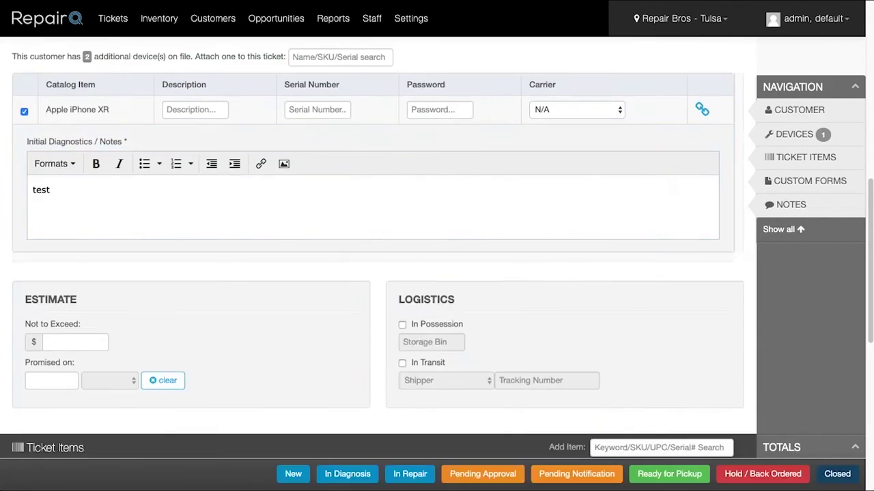
# Step: Add the iPhone XR LCD / Digitizer Replacement service to the ticket items
pyautogui.click(621, 140)
pyautogui.write('iphone xr lcd repl')
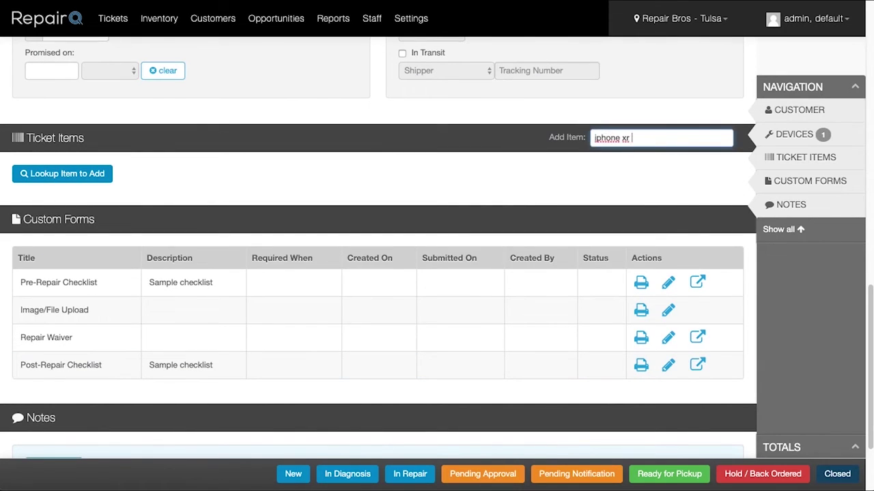
pyautogui.click(618, 171)
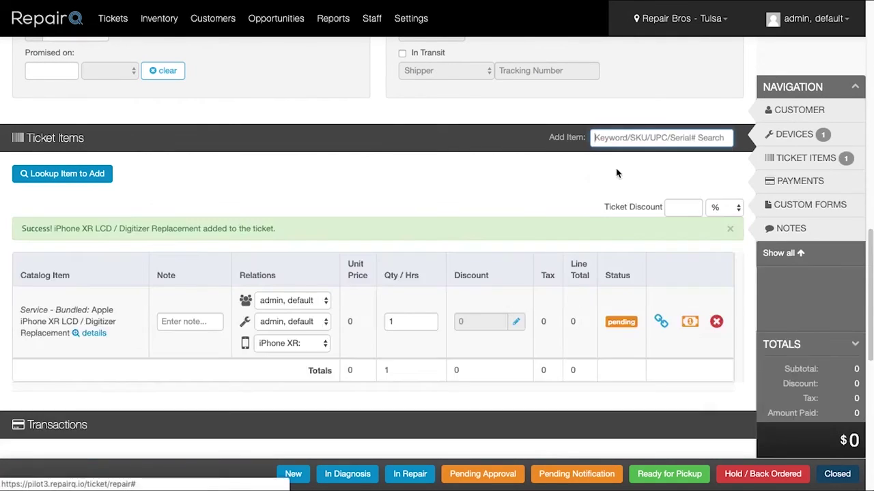
pyautogui.tripleClick(107, 325)
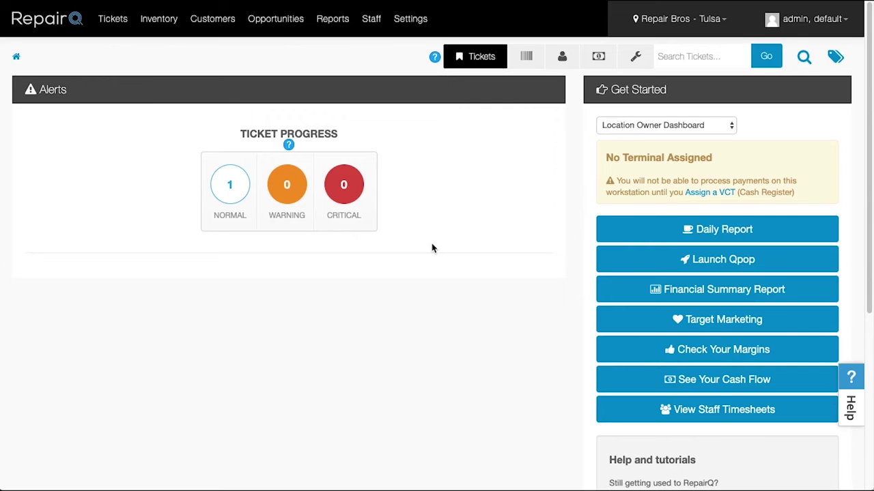
# Step: Start a new customer with a test first name, last name and primary phone, then cancel it
pyautogui.moveTo(213, 18)
pyautogui.click(219, 52)
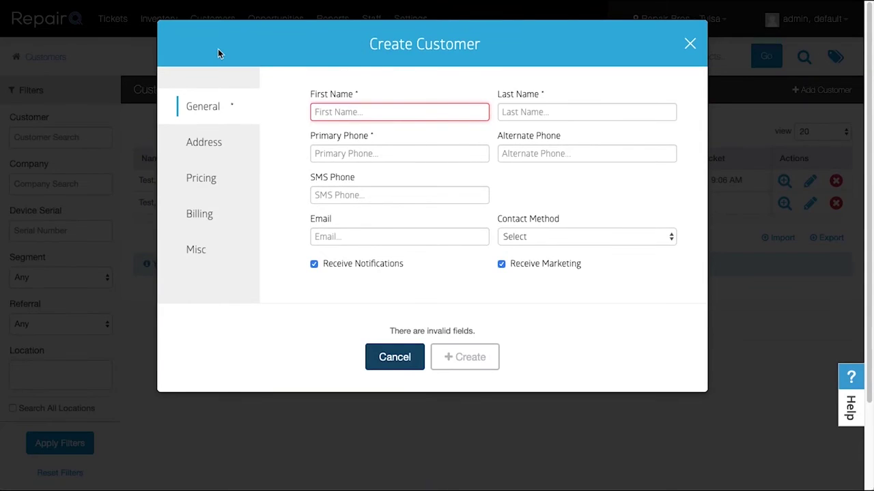
pyautogui.write('Johnny')
pyautogui.press('Tab')
pyautogui.write('Test')
pyautogui.press('Tab')
pyautogui.write('8772306')
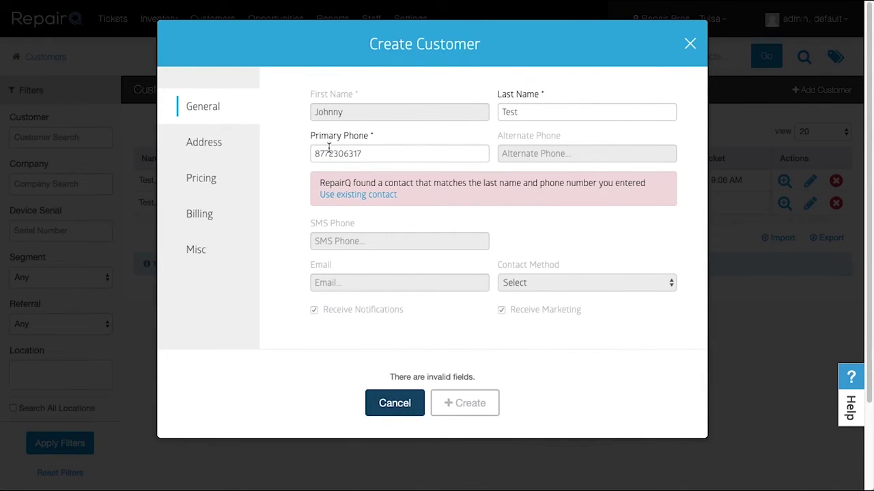
pyautogui.click(368, 153)
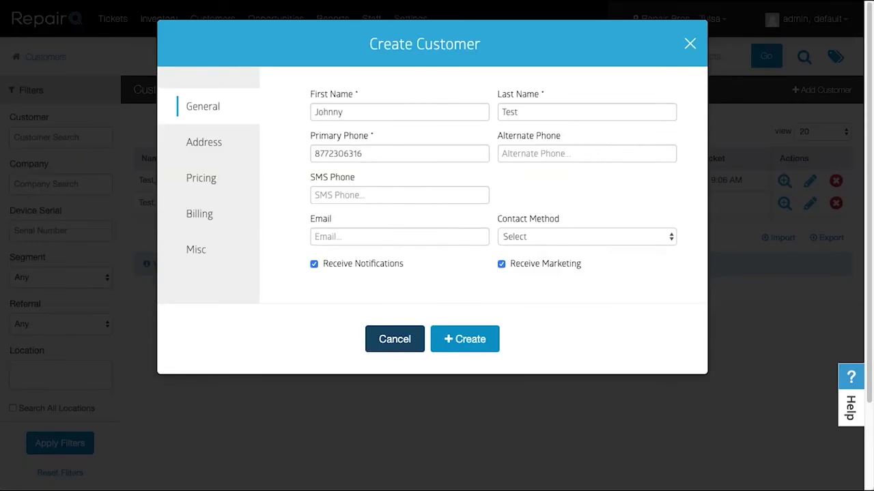
pyautogui.click(410, 340)
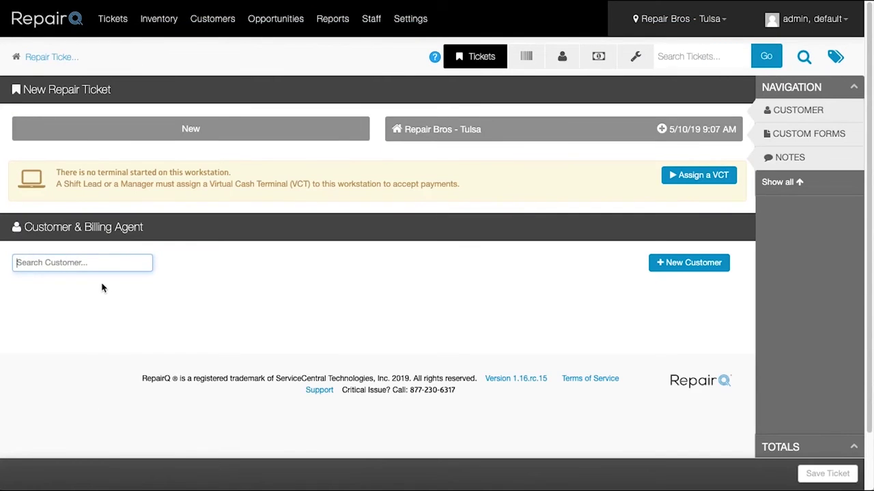
# Step: Select the existing test customer and look at their open appointments
pyautogui.write('te')
pyautogui.write('st')
pyautogui.click(90, 285)
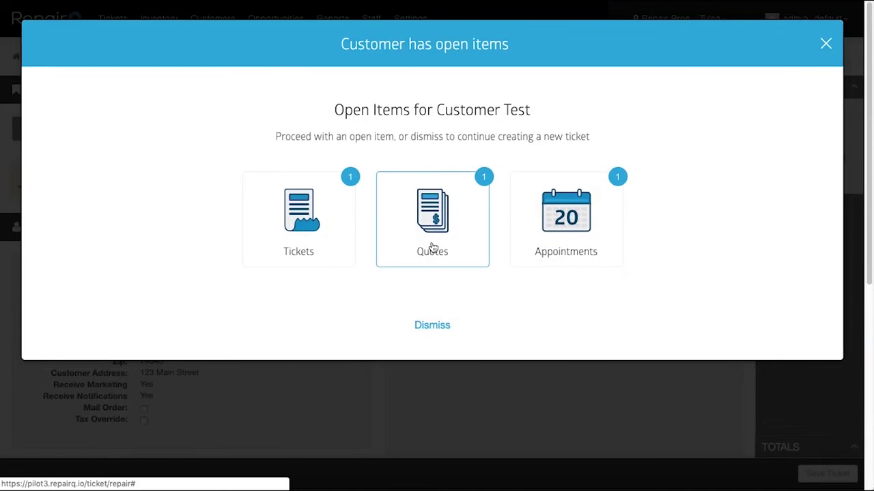
pyautogui.click(546, 234)
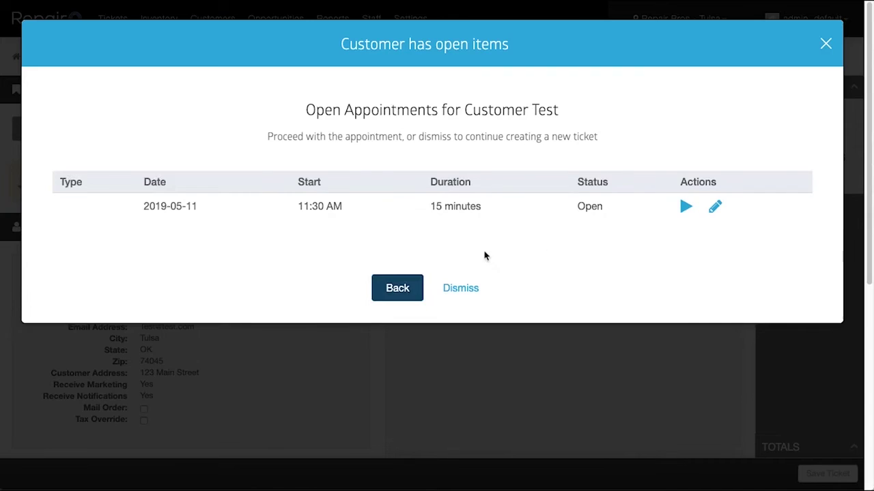
pyautogui.click(408, 288)
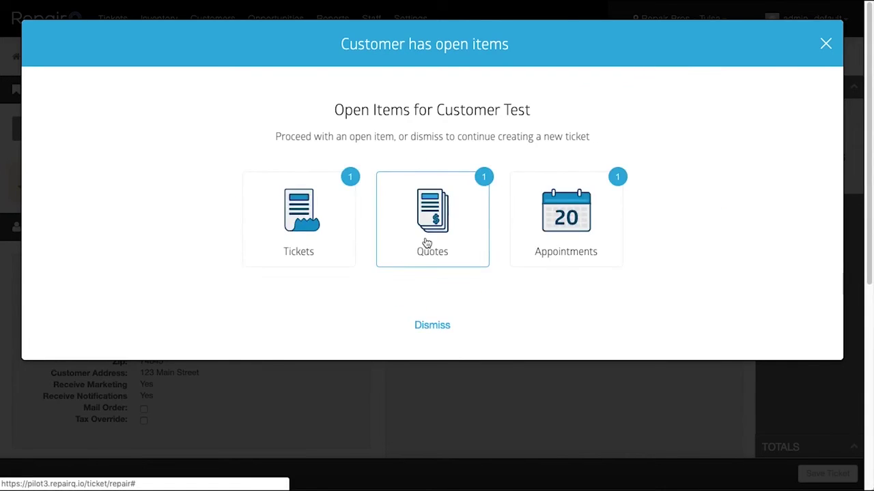
# Step: Review the customer's open quotes and tickets, then dismiss the open-items notice
pyautogui.click(425, 244)
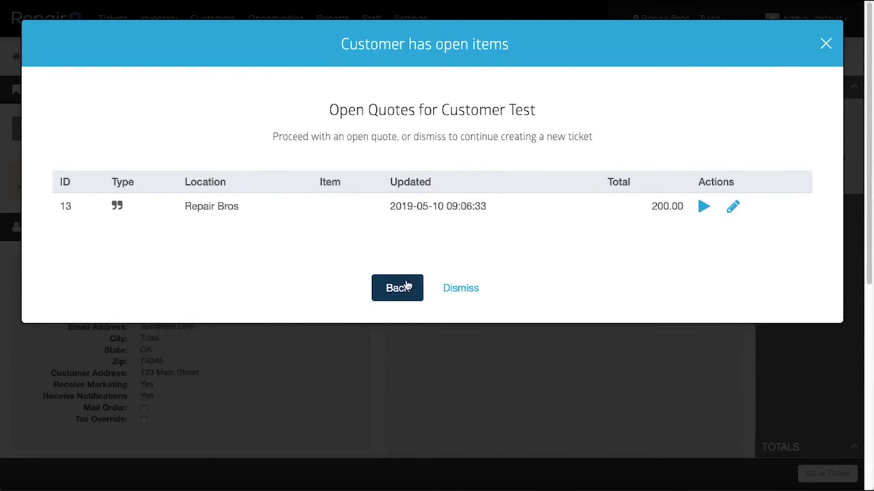
pyautogui.click(402, 290)
pyautogui.click(320, 231)
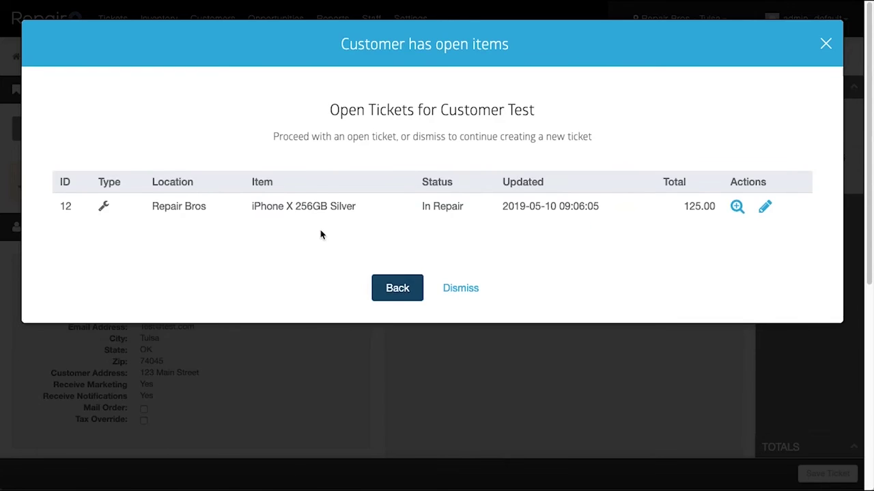
pyautogui.click(391, 288)
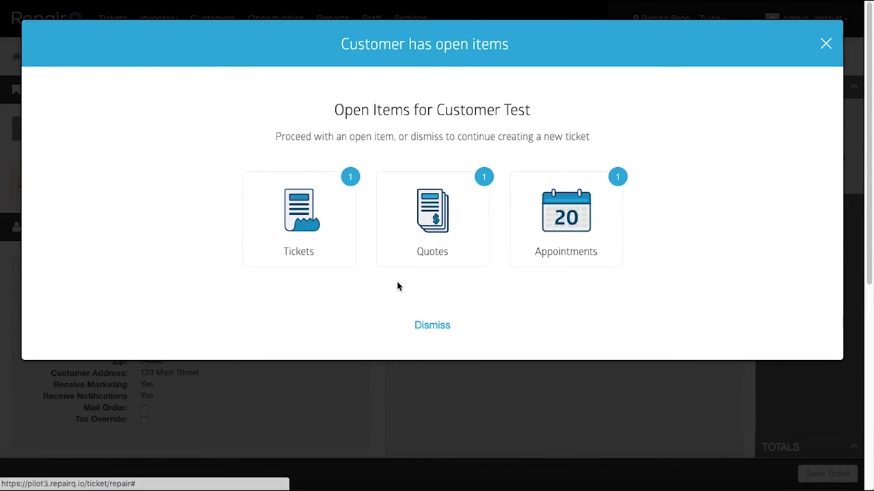
pyautogui.click(437, 232)
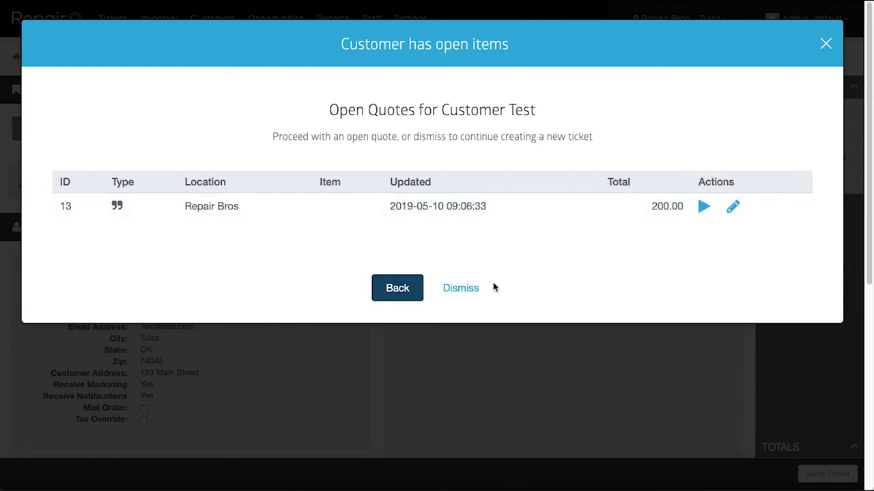
pyautogui.click(476, 290)
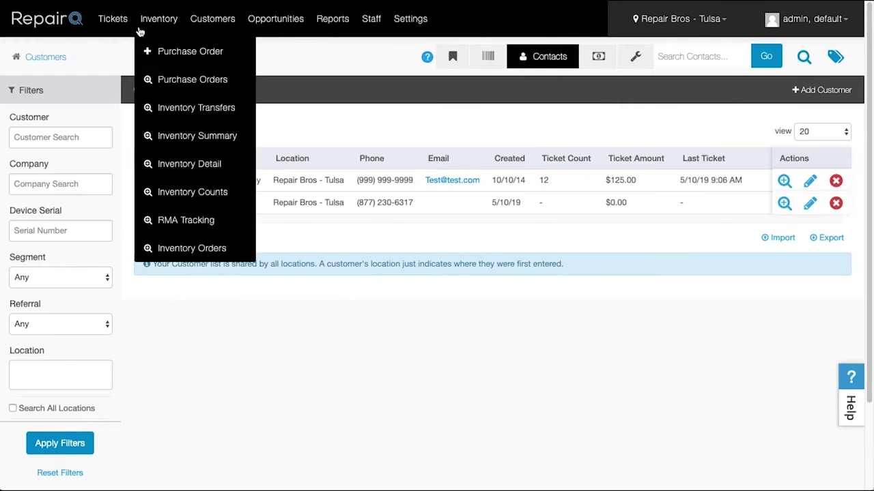
# Step: View the first customer's edit details, including the Misc fields
pyautogui.click(808, 183)
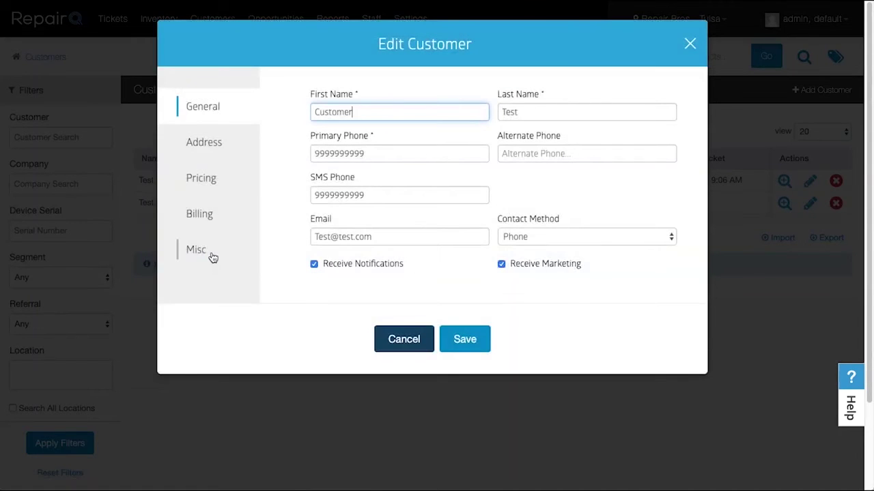
pyautogui.click(211, 254)
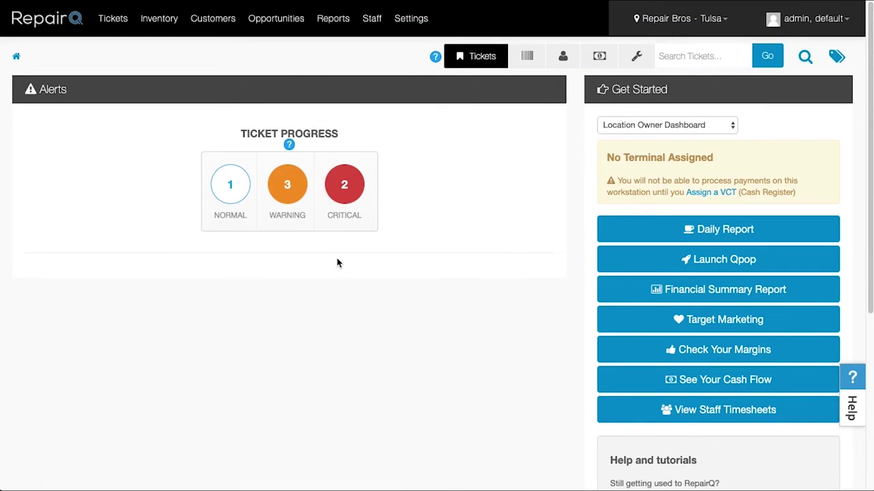
pyautogui.moveTo(201, 32)
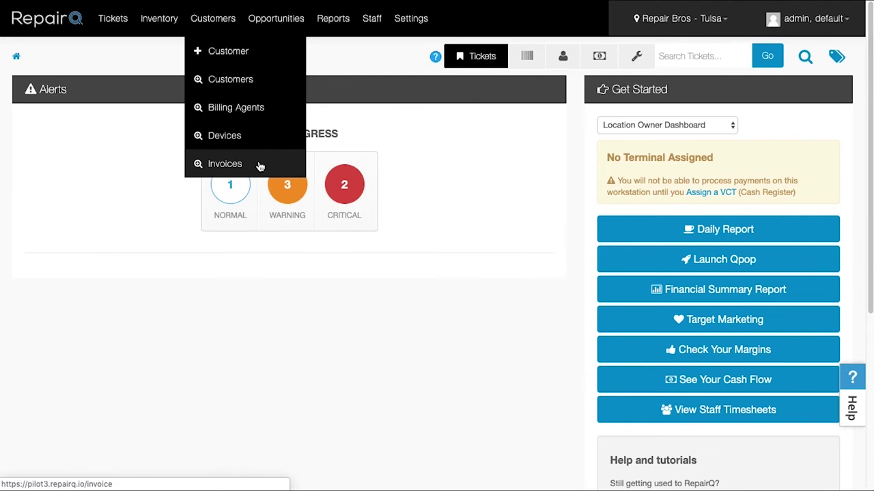
# Step: Add a $500 Check payment noted 'check #123' to the invoice and apply it to all items
pyautogui.click(259, 166)
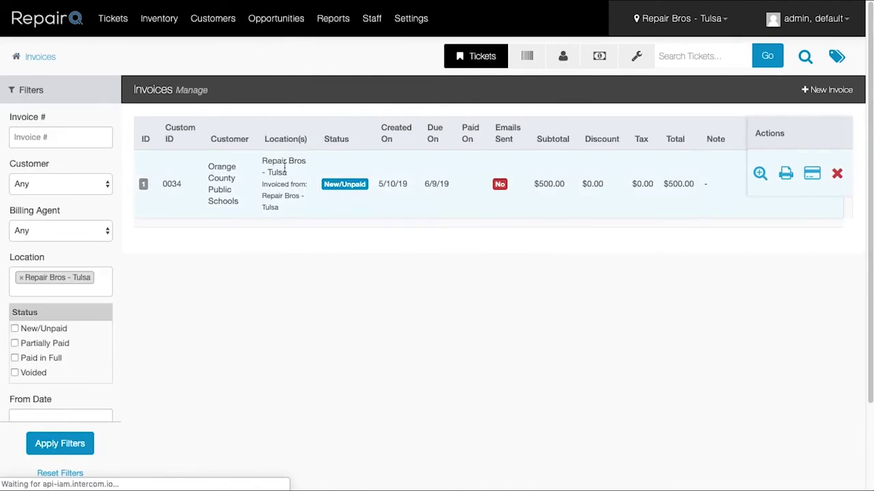
pyautogui.click(808, 176)
pyautogui.scroll(-5, 797, 226)
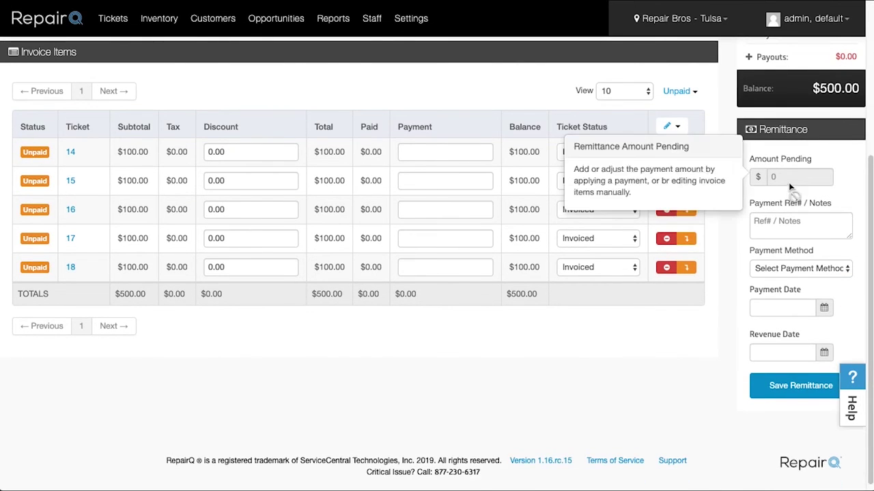
pyautogui.scroll(4, 296, 187)
pyautogui.click(179, 71)
pyautogui.write('500')
pyautogui.press('Tab')
pyautogui.write('check #123')
pyautogui.click(134, 131)
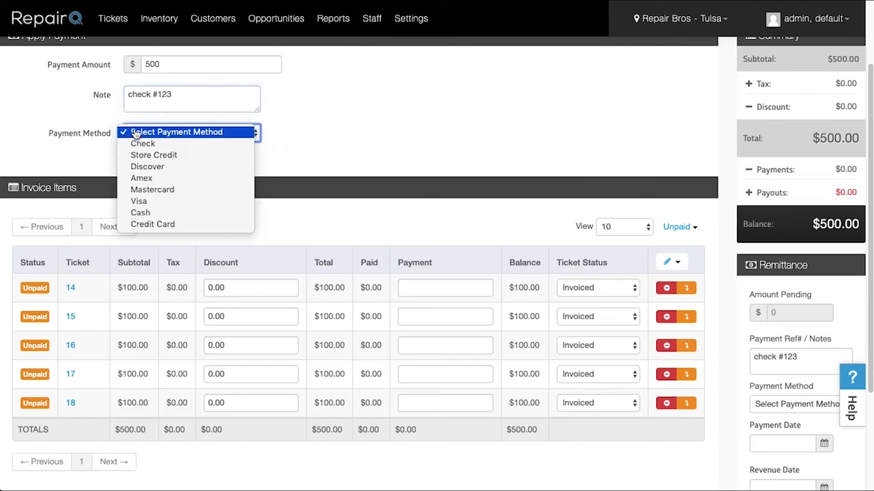
pyautogui.click(140, 143)
pyautogui.click(160, 163)
# Step: Set the payment and revenue dates to 4/30/2019 and save the remittance
pyautogui.scroll(-3, 462, 297)
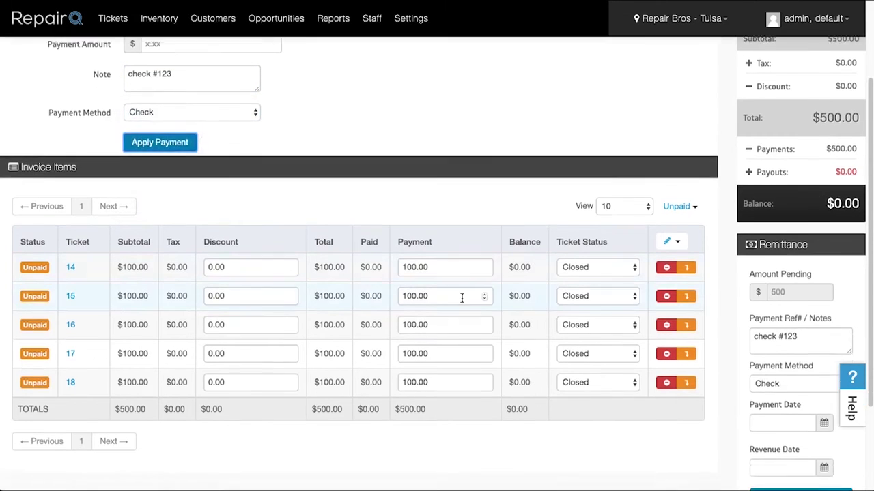
pyautogui.click(775, 337)
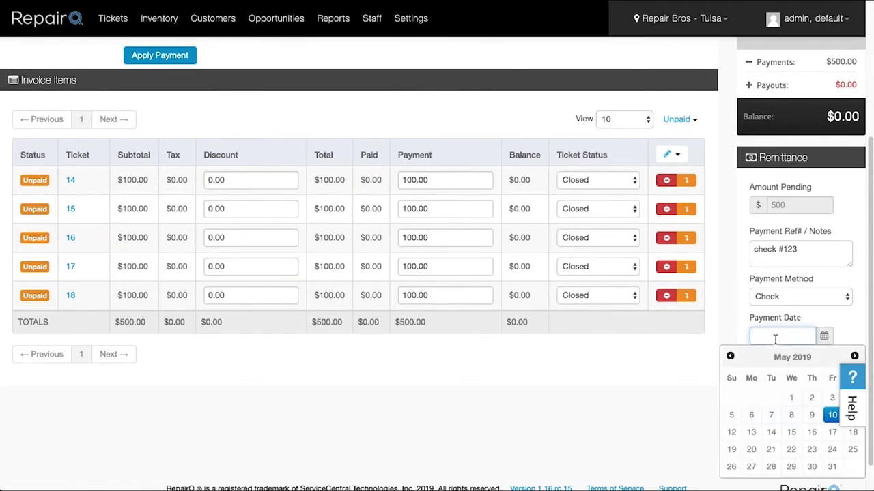
pyautogui.click(731, 357)
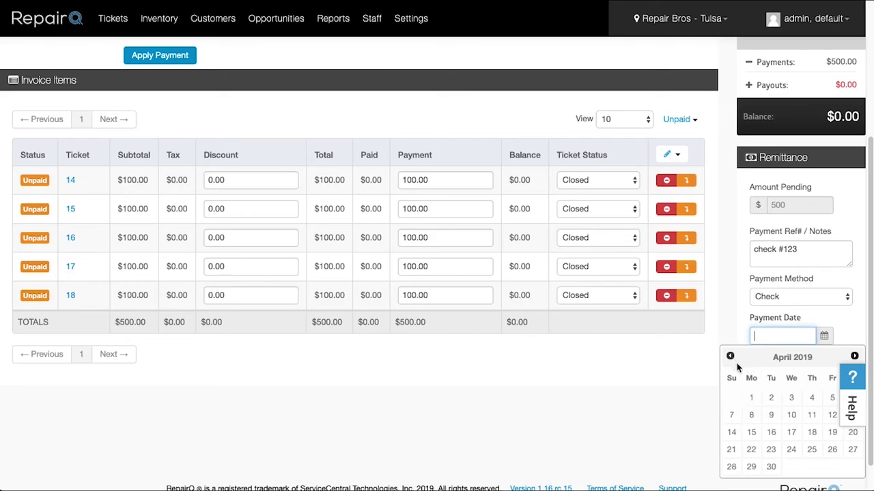
pyautogui.click(770, 467)
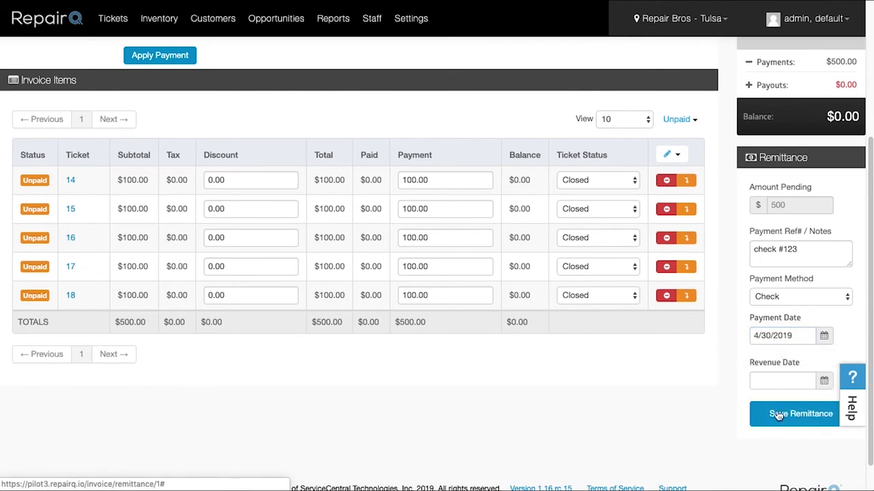
pyautogui.scroll(-1, 778, 417)
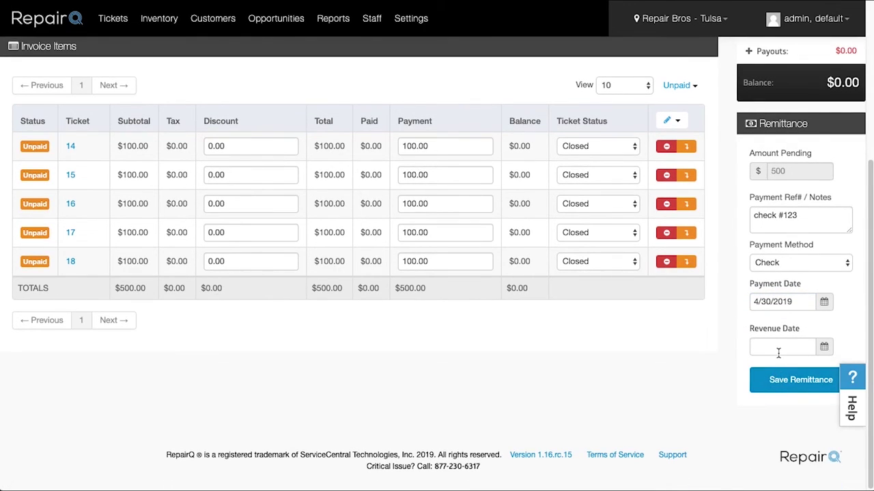
pyautogui.click(778, 353)
pyautogui.click(731, 368)
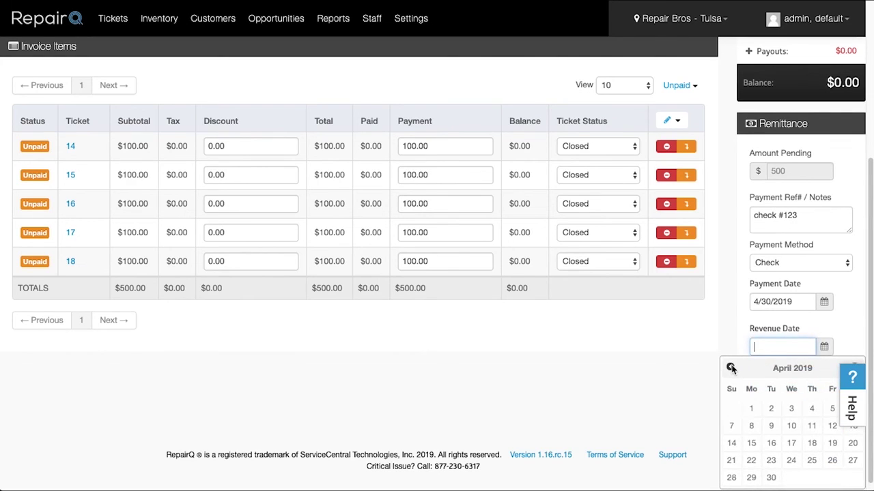
pyautogui.click(770, 477)
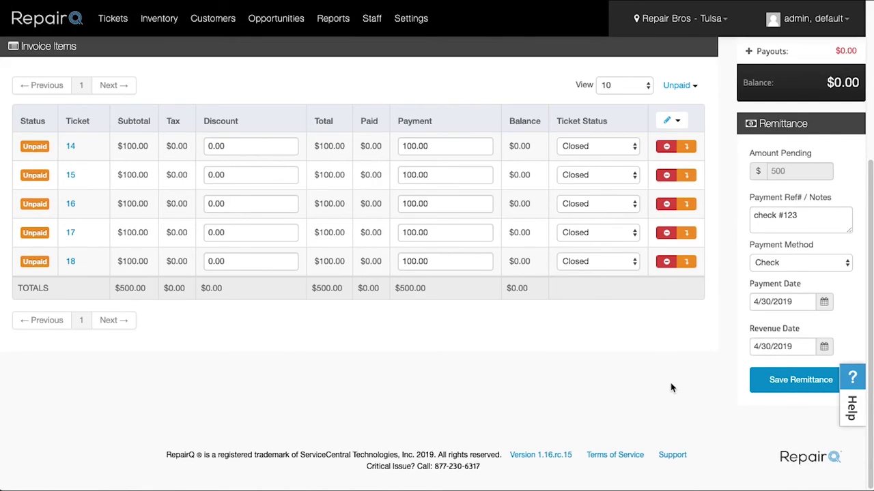
pyautogui.click(783, 386)
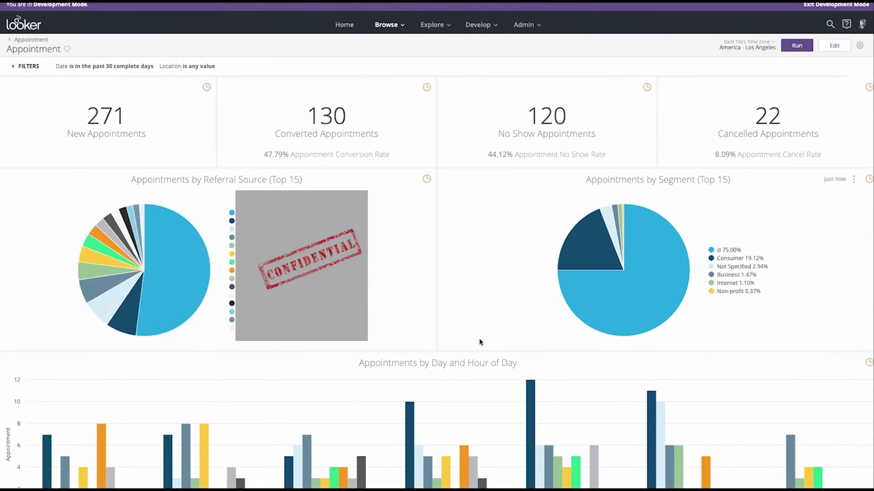
# Step: Inspect the Thursday bars in the Appointment dashboard's Day and Hour chart
pyautogui.scroll(-2, 479, 342)
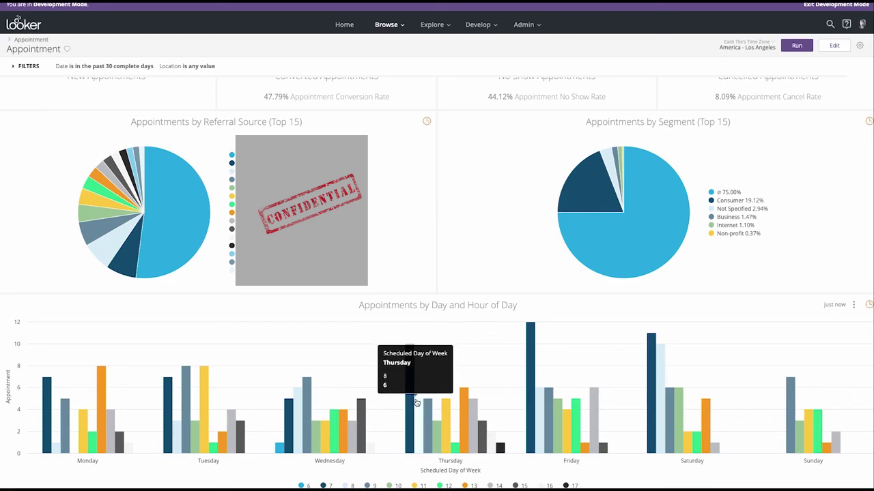
pyautogui.moveTo(431, 412)
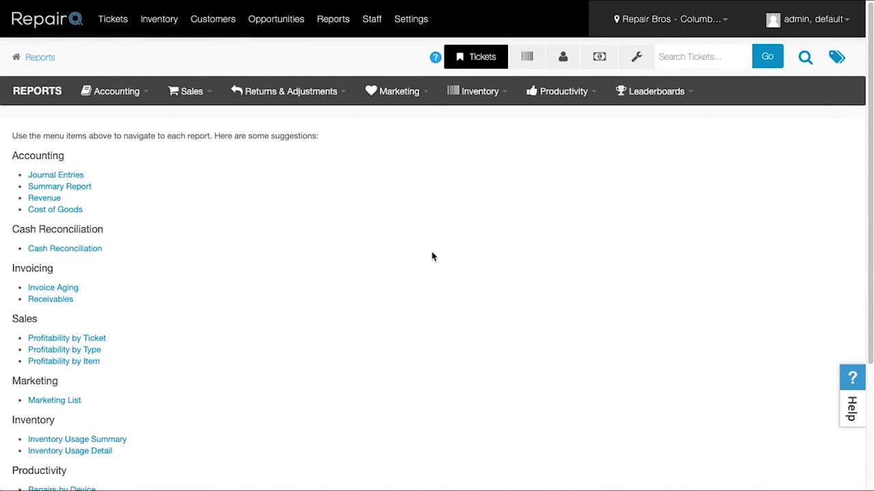
# Step: Open the Accounting Revenue report and check its Billing Agent filter and results
pyautogui.click(116, 90)
pyautogui.click(107, 161)
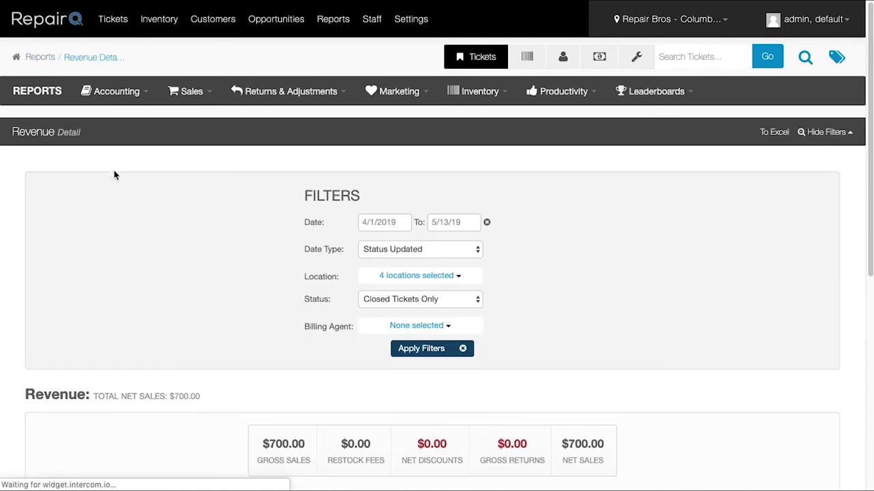
pyautogui.click(420, 326)
pyautogui.click(585, 367)
pyautogui.scroll(-5, 638, 361)
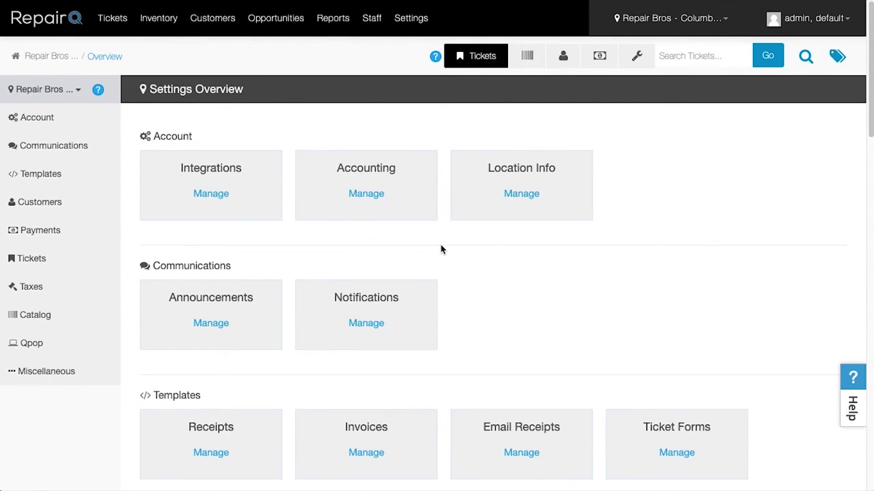
# Step: Create a new announcement addressed to all four locations
pyautogui.click(229, 307)
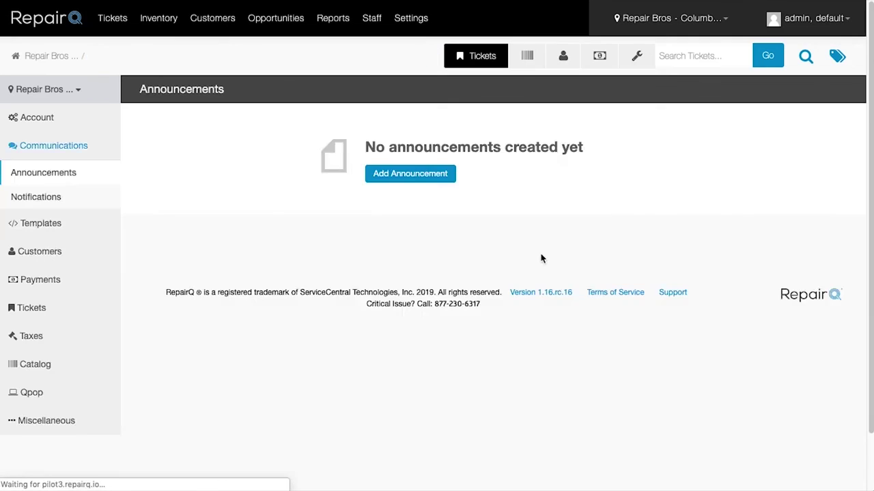
pyautogui.click(430, 173)
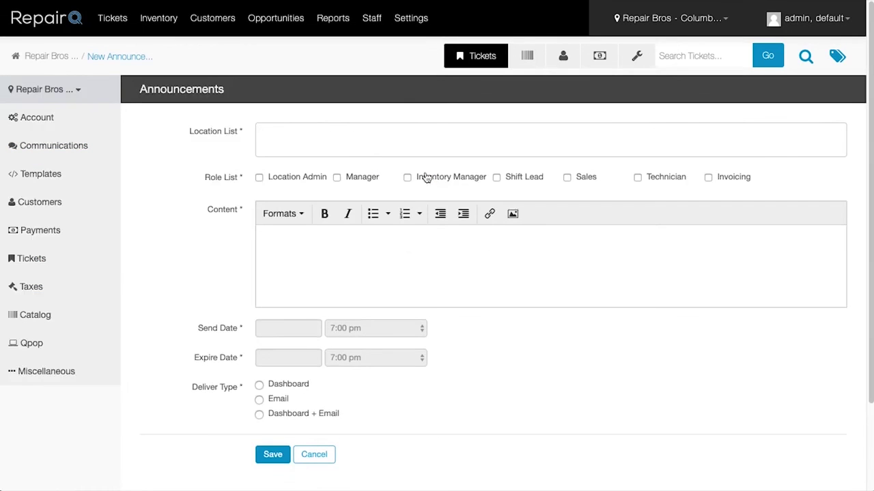
pyautogui.click(277, 141)
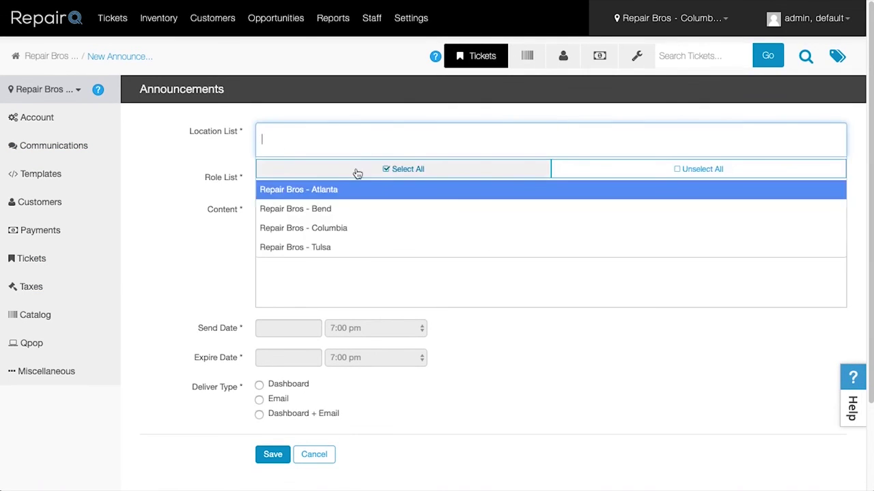
pyautogui.click(400, 171)
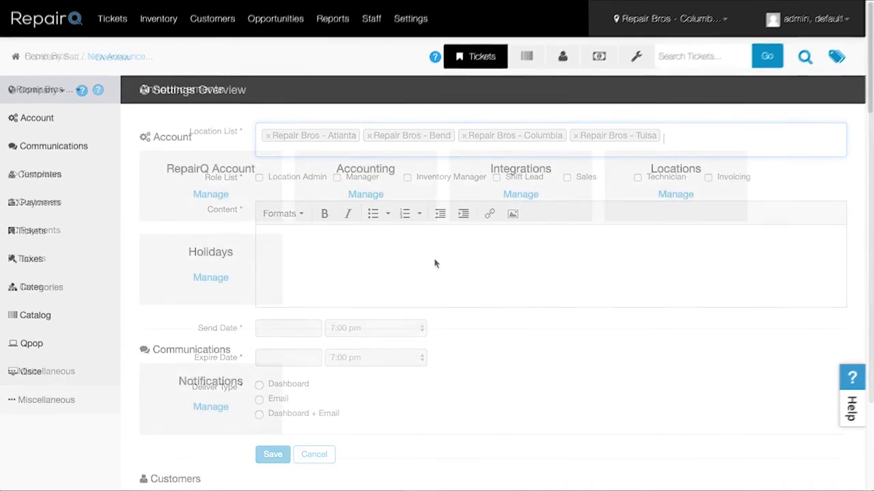
# Step: Open the Integrations settings and browse the enabled and available integrations
pyautogui.click(522, 196)
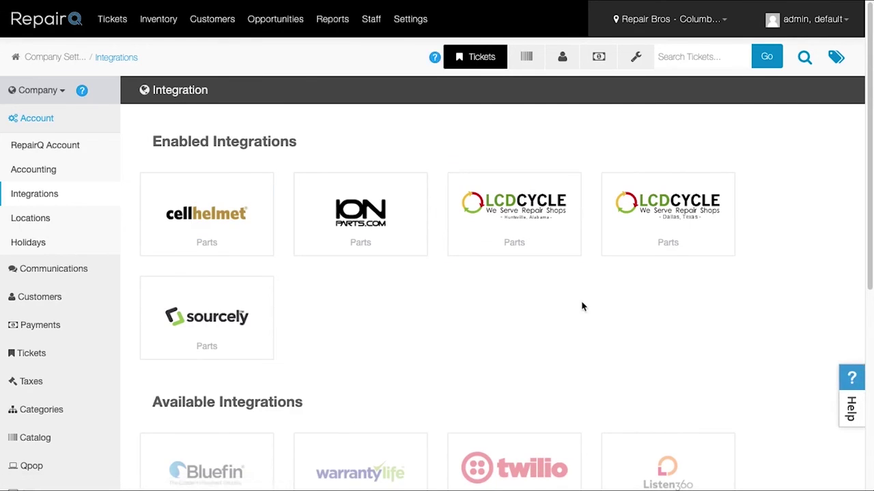
pyautogui.scroll(-2, 582, 307)
pyautogui.scroll(-2, 582, 306)
pyautogui.scroll(-2, 582, 306)
pyautogui.scroll(6, 582, 307)
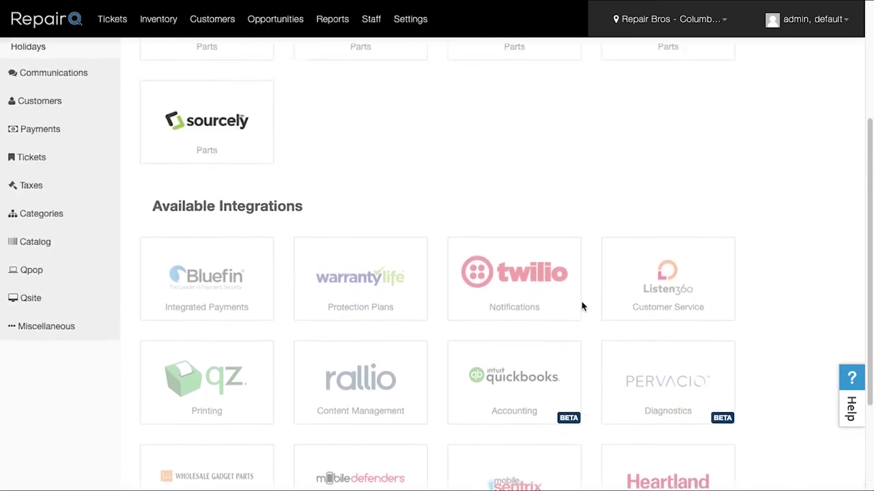